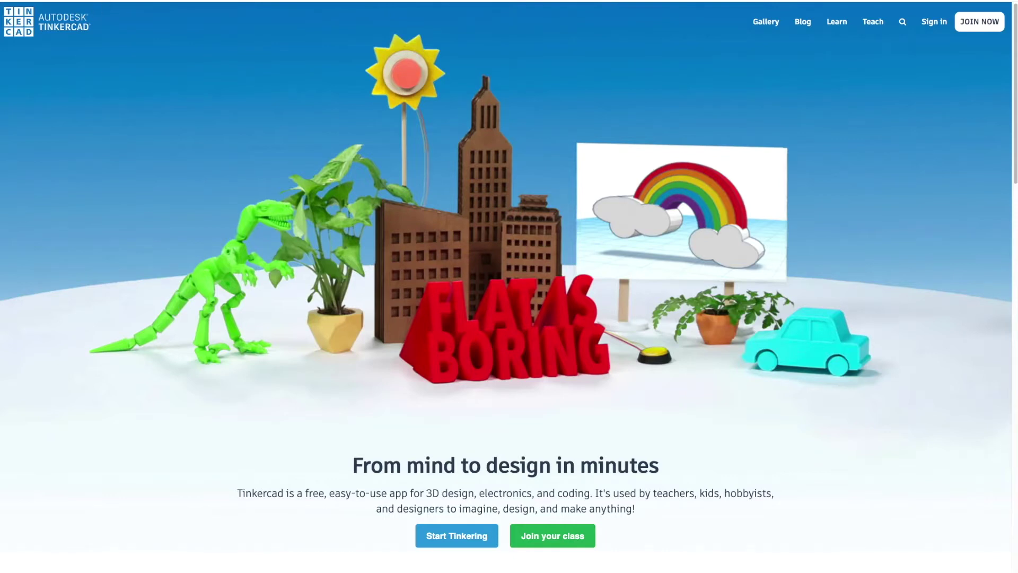
Start joining Tinkercad with a personal email account, then switch to signing in instead.
left_click(987, 24)
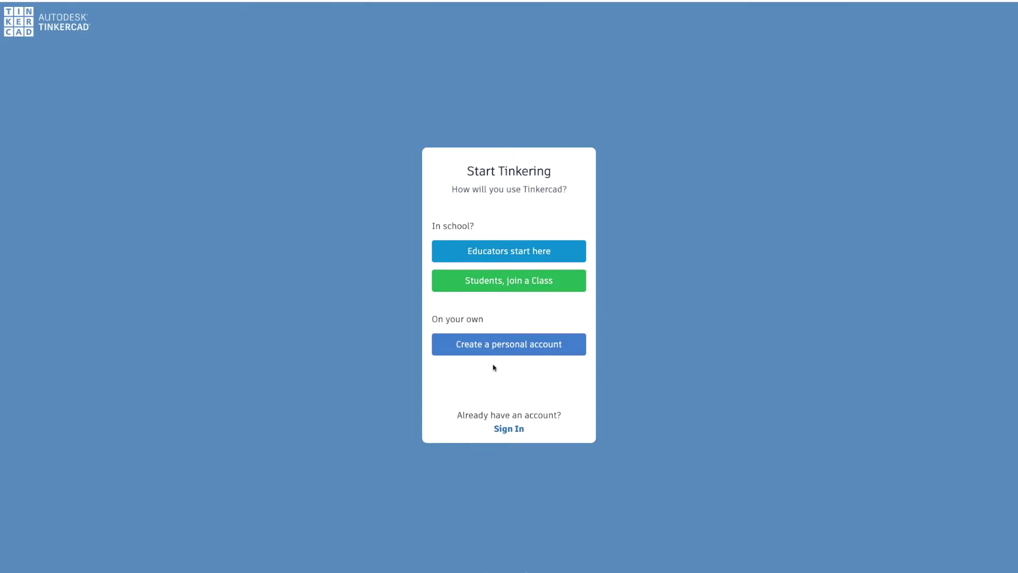
left_click(495, 347)
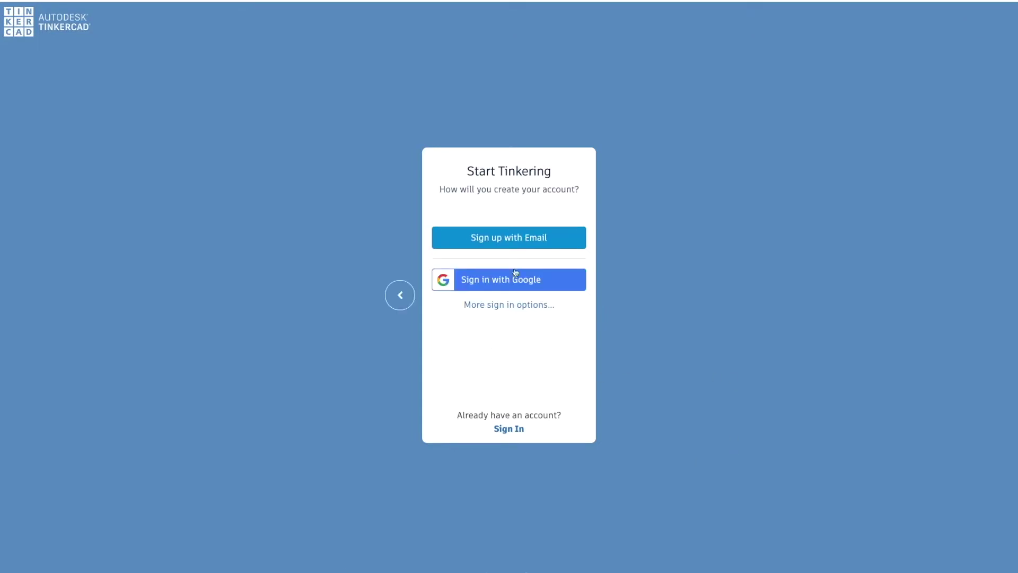
left_click(519, 240)
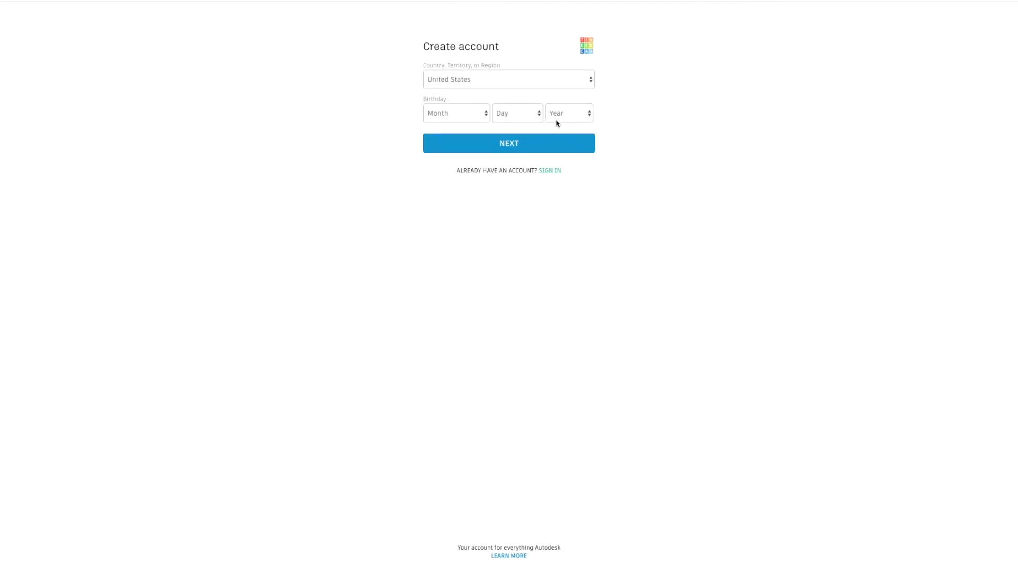
left_click(551, 171)
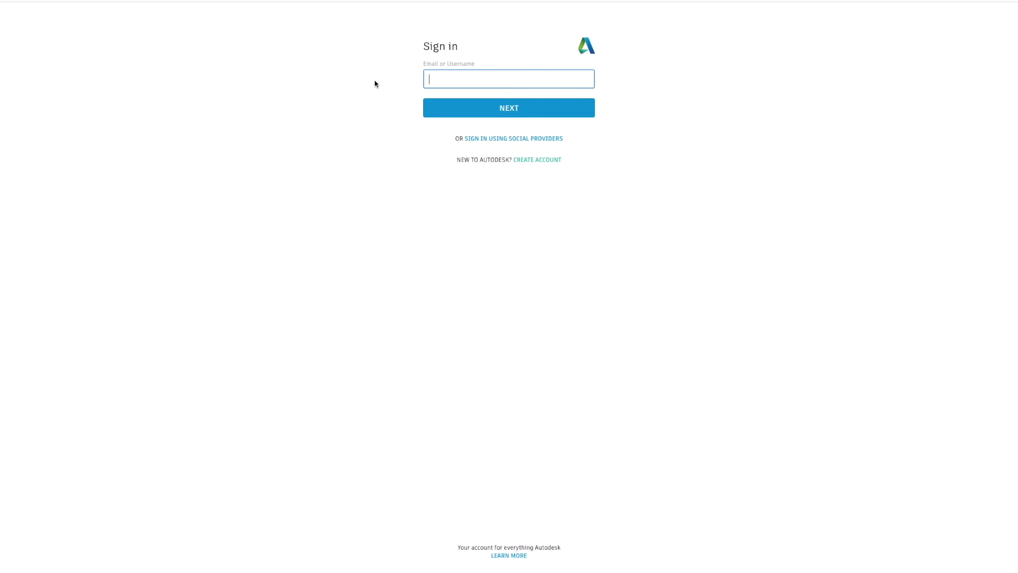
Enter the account e-mail address and password to sign in.
key("Return")
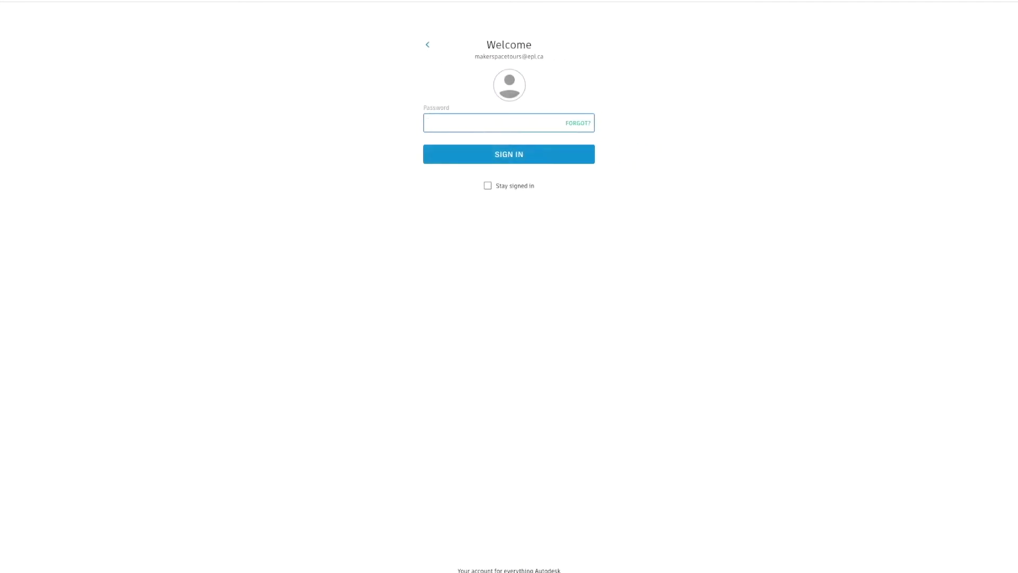
type("•")
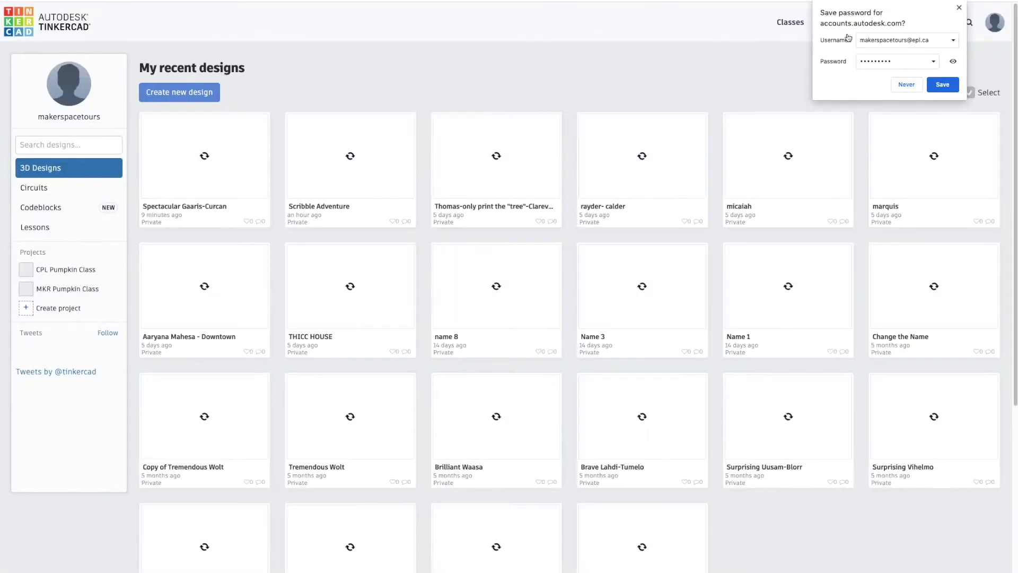
Dismiss the browser's offer to save the password.
left_click(959, 7)
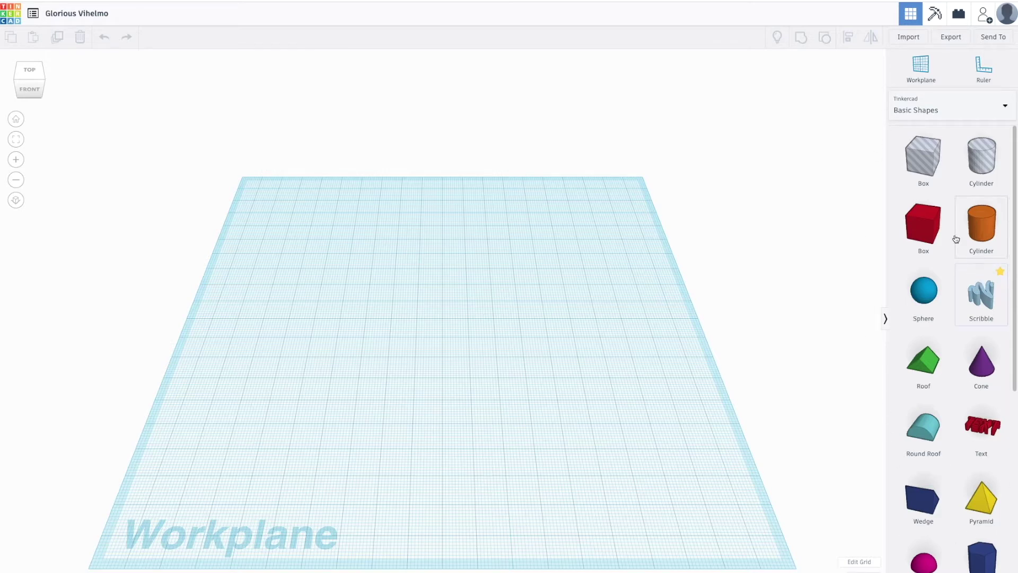
scroll(953, 227, "down", 5)
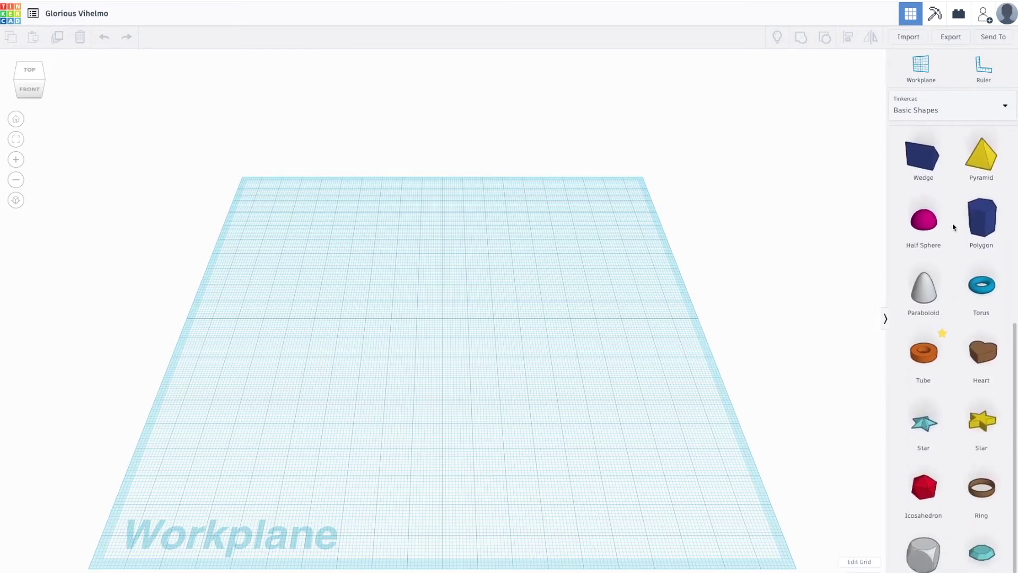
scroll(953, 227, "up", 5)
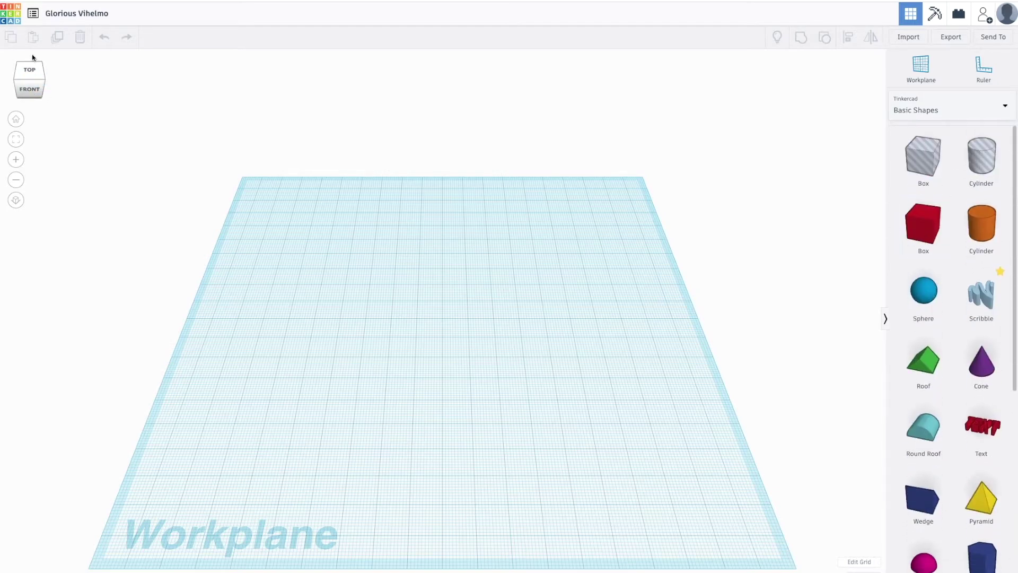
left_click(37, 96)
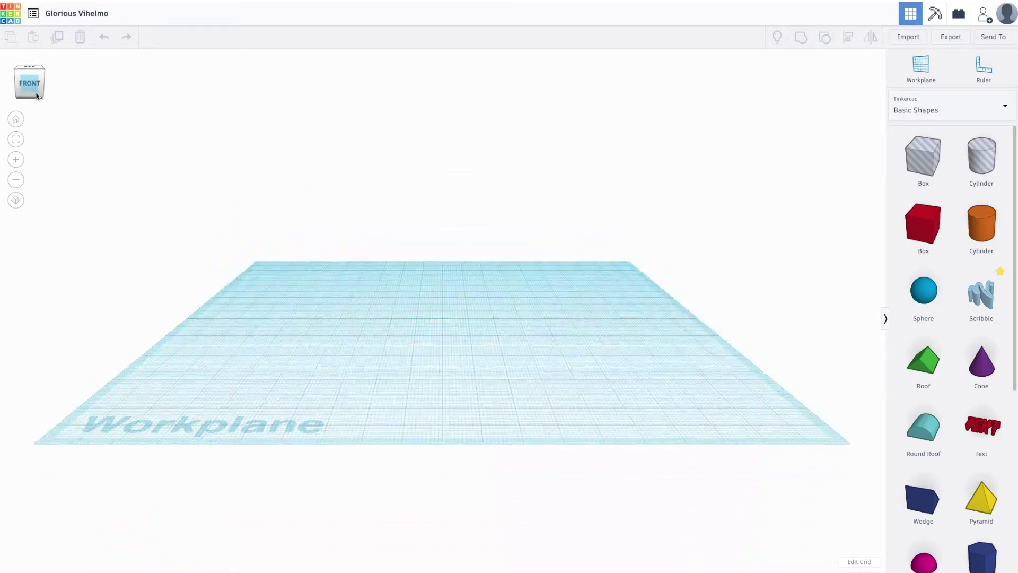
left_click(38, 91)
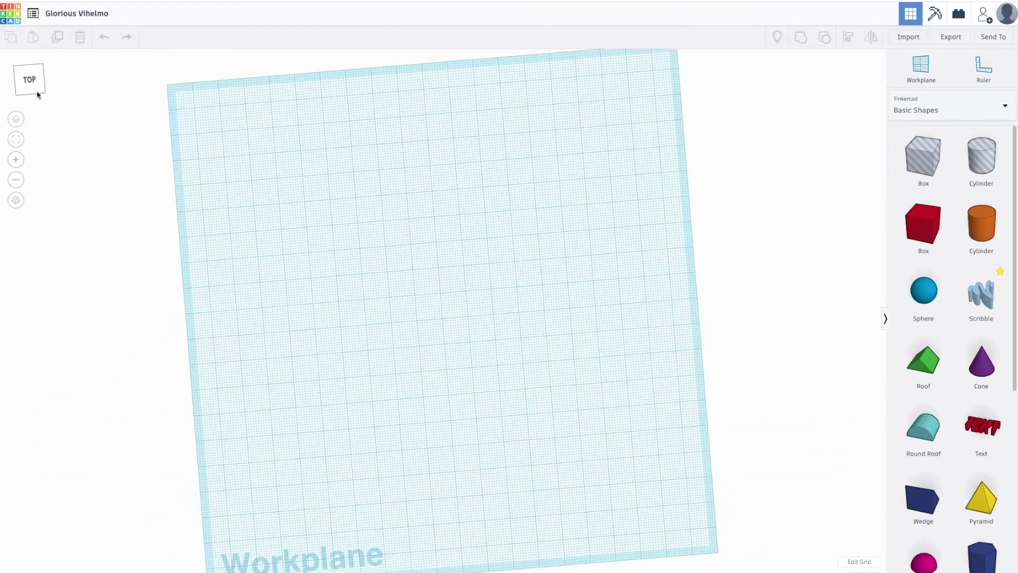
left_click(35, 86)
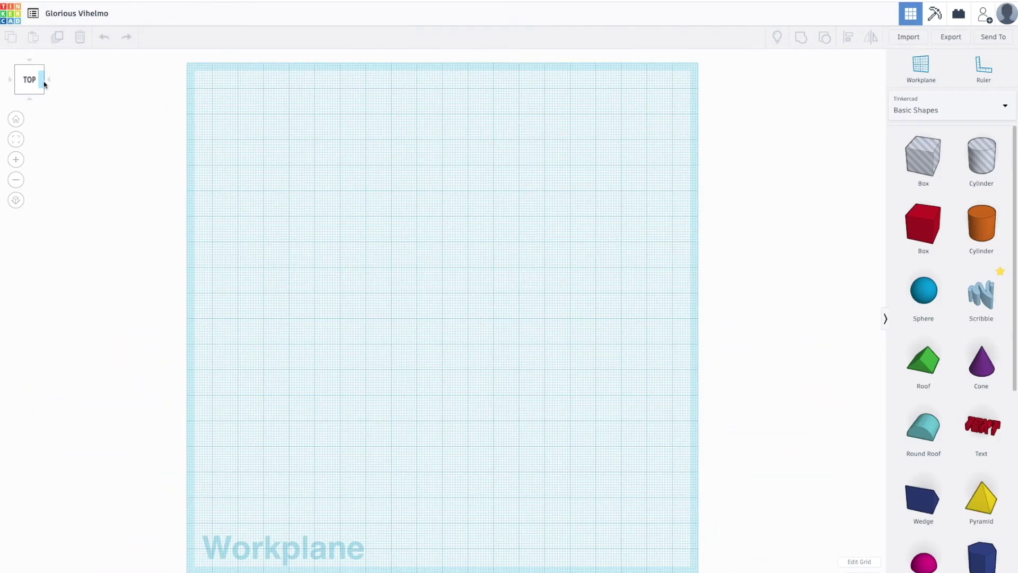
left_click(44, 84)
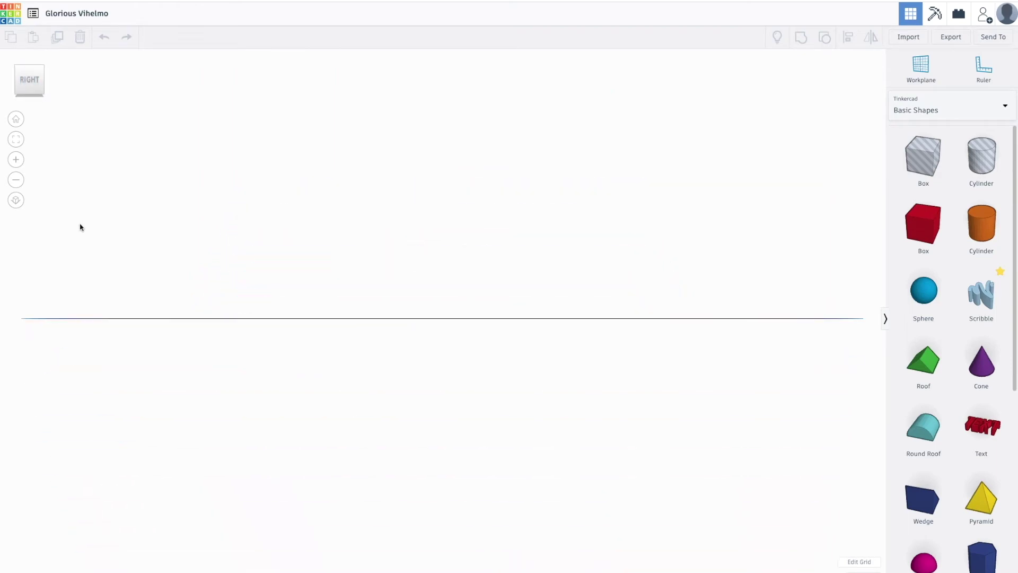
left_click_drag(108, 252, 230, 286)
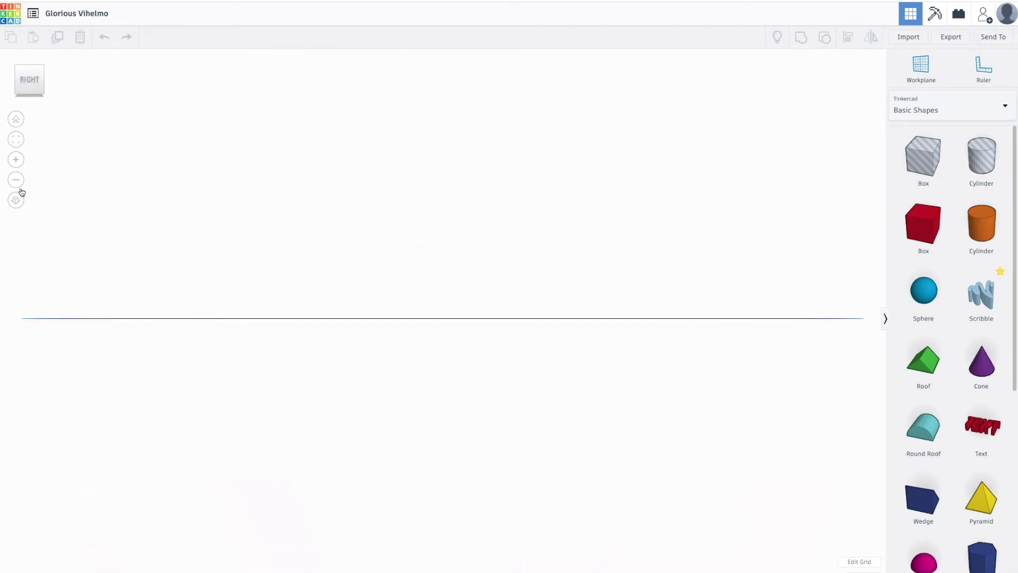
left_click(38, 91)
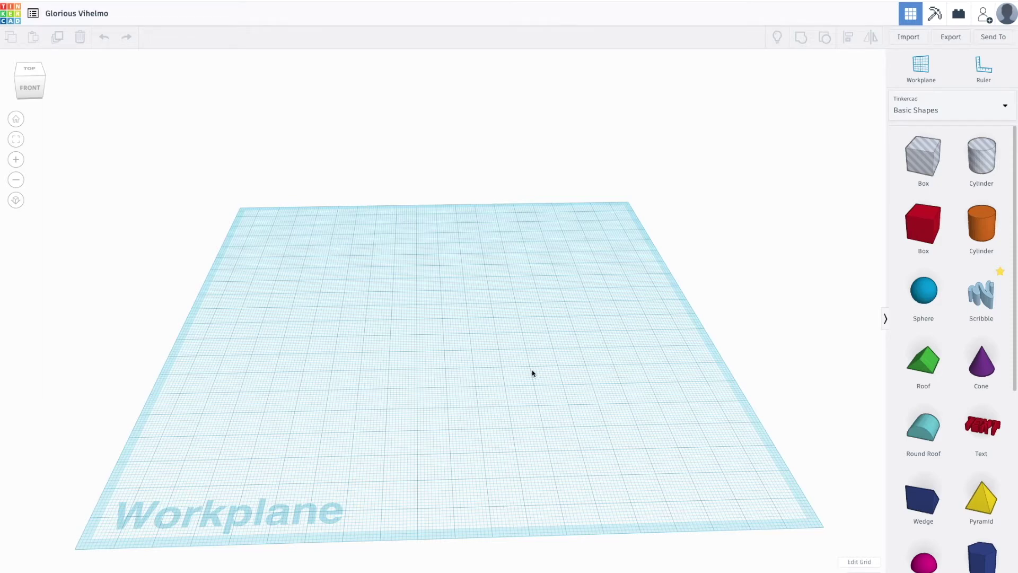
scroll(531, 374, "down", 5)
scroll(523, 375, "up", 5)
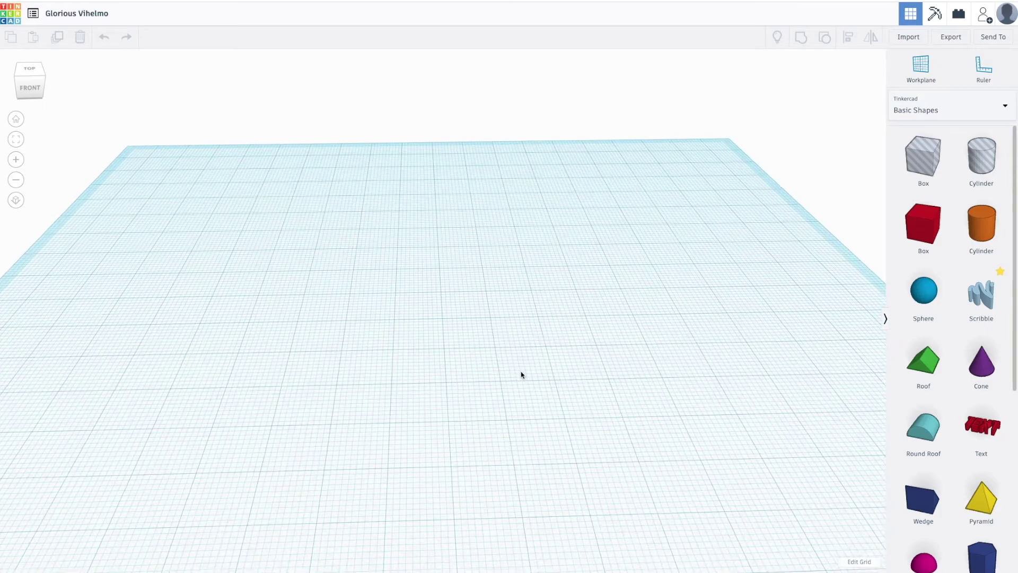
scroll(520, 375, "down", 3)
scroll(471, 279, "up", 2)
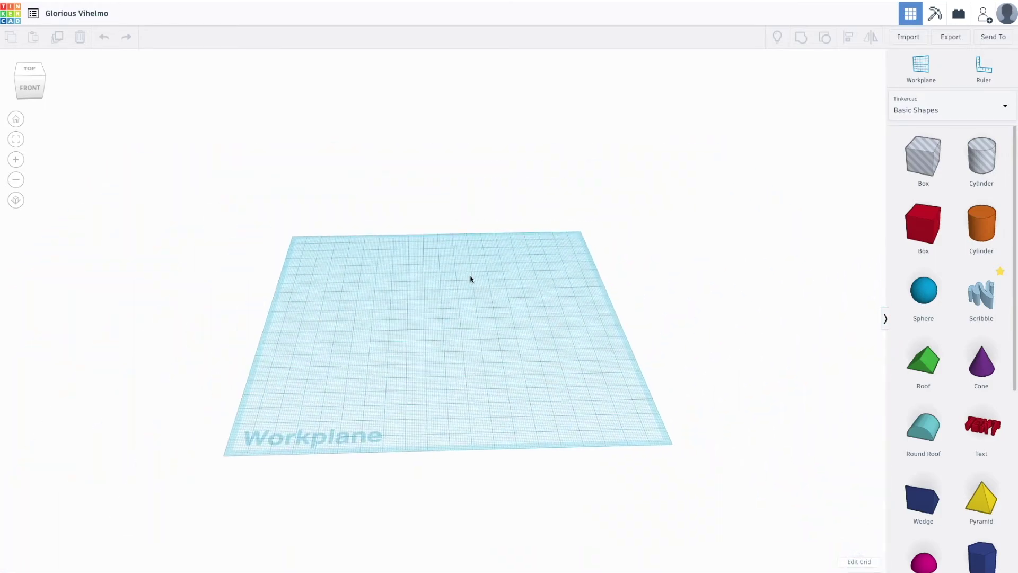
middle_click_drag(471, 279, 555, 305)
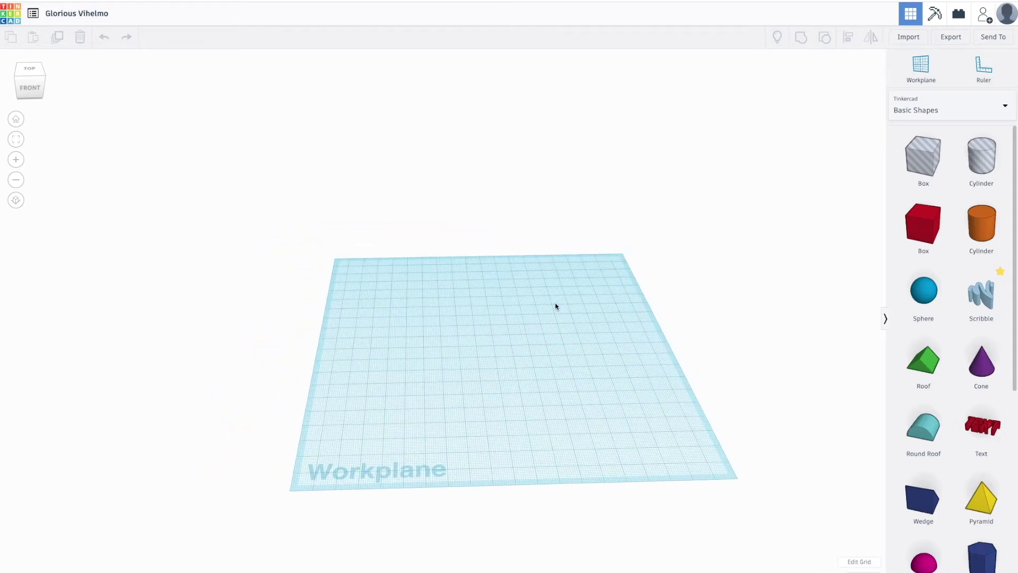
right_click_drag(579, 342, 450, 372)
scroll(453, 377, "down", 5)
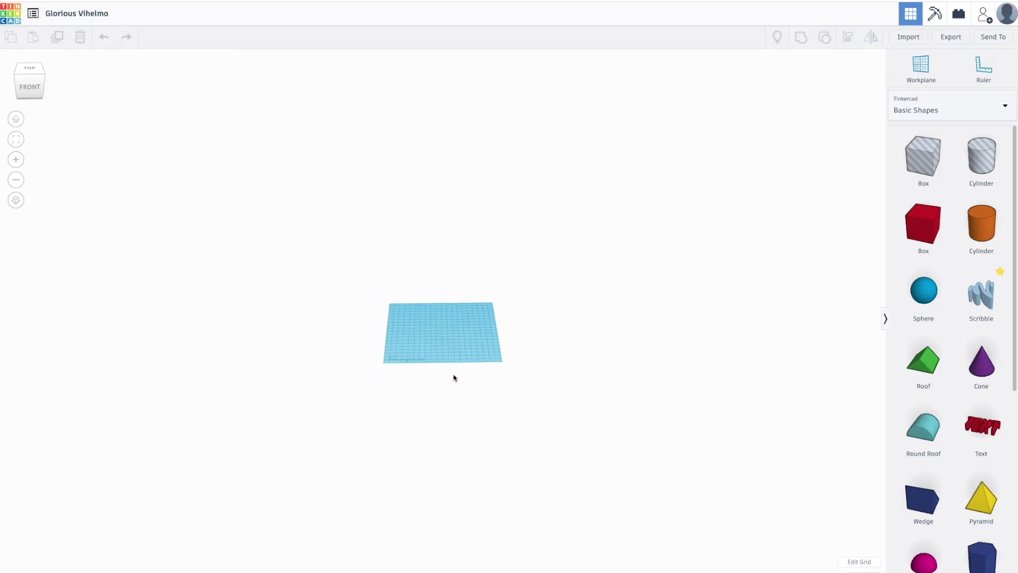
scroll(454, 377, "up", 10)
scroll(454, 377, "down", 3)
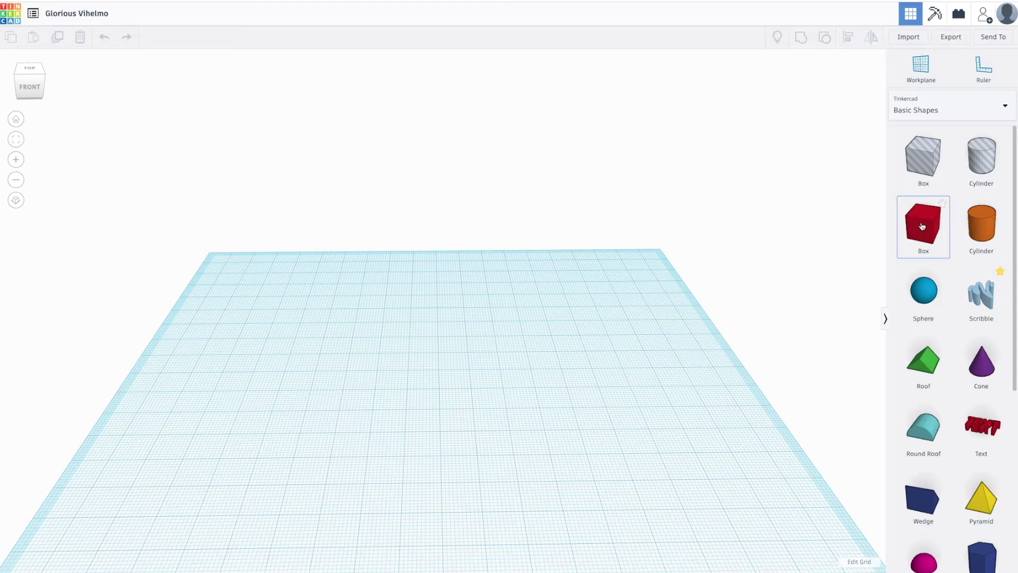
Place a red Box on the workplane and resize it, depth 20.00 and width 25.00.
left_click_drag(922, 226, 449, 357)
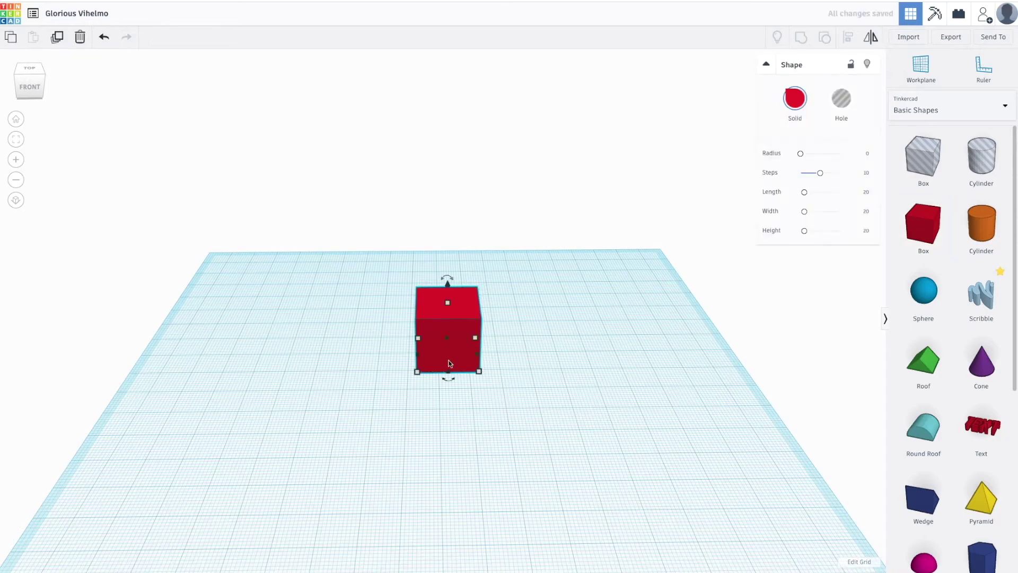
scroll(499, 396, "down", 2)
scroll(491, 372, "up", 4)
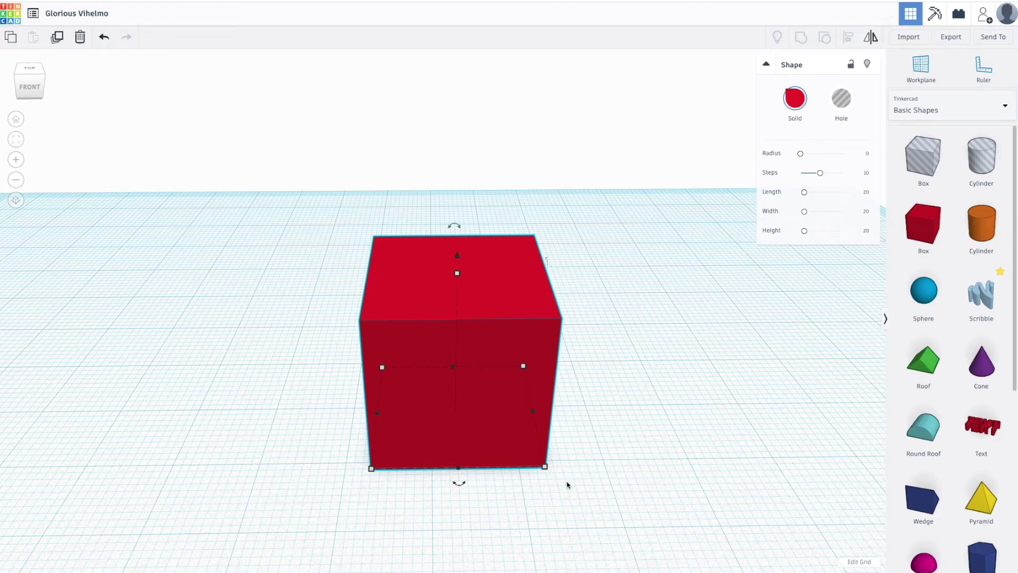
left_click_drag(546, 468, 582, 468)
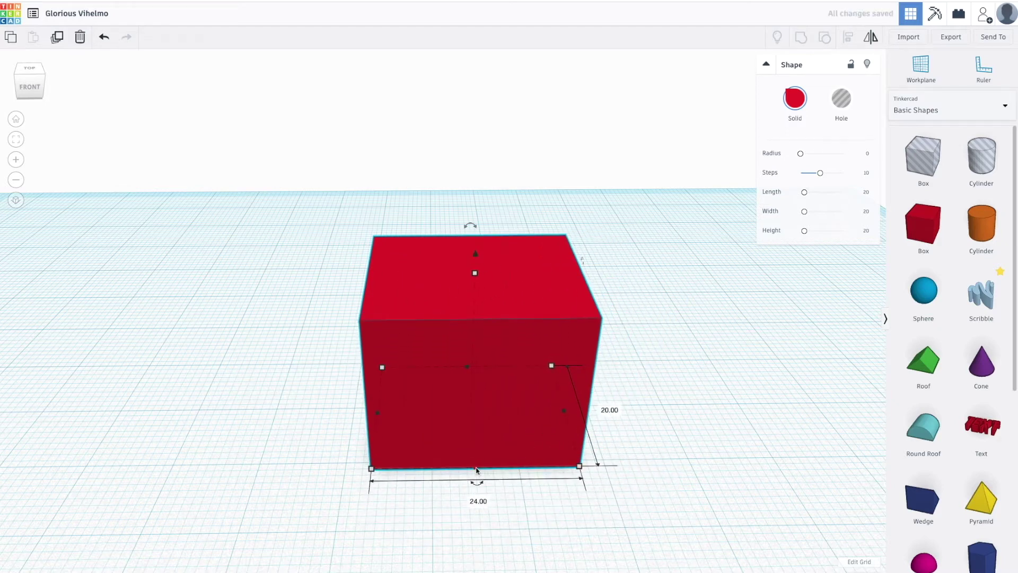
mouse_move(477, 470)
left_mouse_down()
mouse_move(472, 408)
mouse_move(480, 479)
left_mouse_up()
mouse_move(565, 412)
left_mouse_down()
mouse_move(514, 432)
mouse_move(573, 427)
left_mouse_up()
right_click_drag(743, 484, 603, 472)
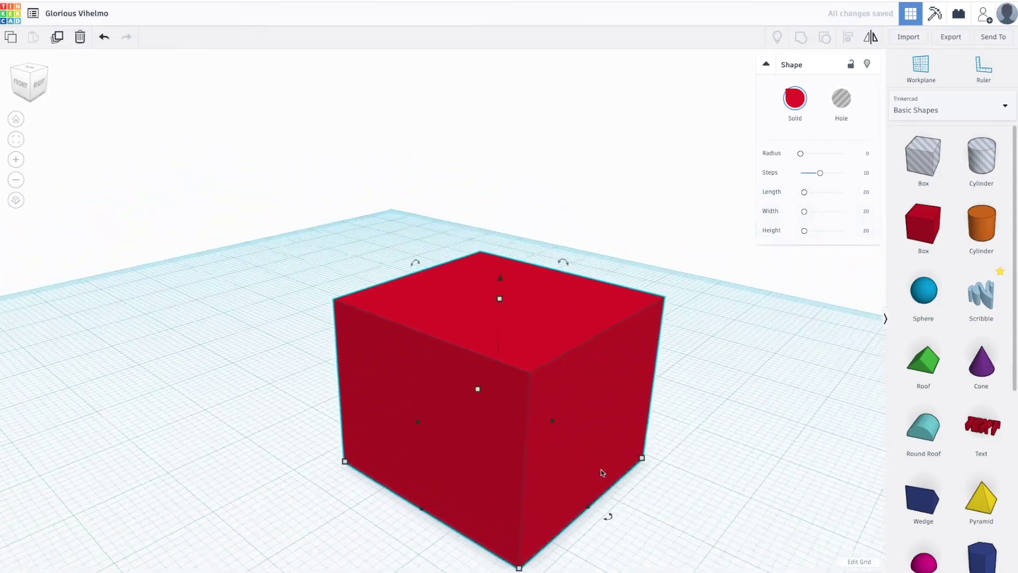
Rotate the box to -22.5° about its vertical axis.
mouse_move(610, 520)
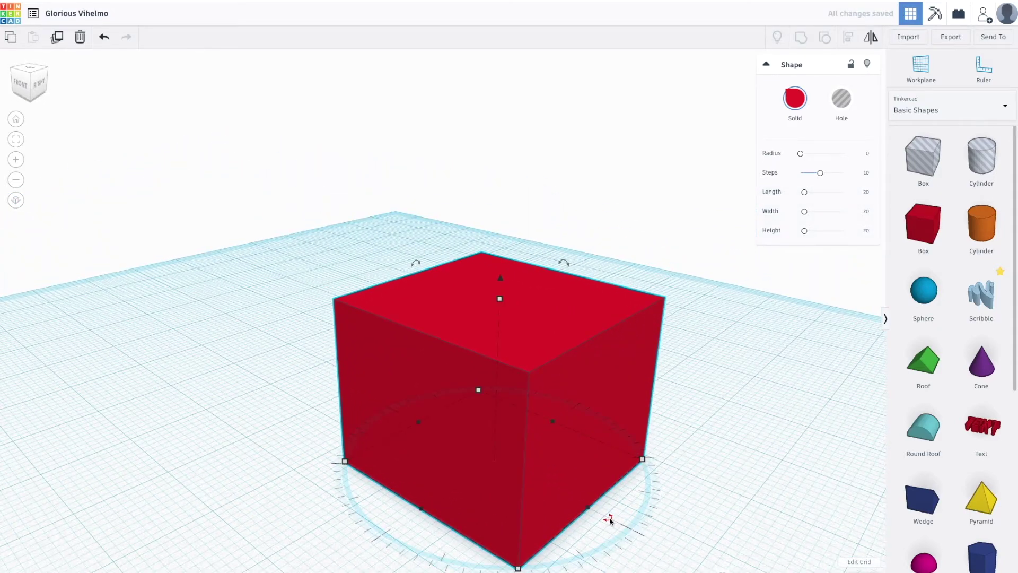
right_click_drag(606, 516, 554, 466)
mouse_move(566, 466)
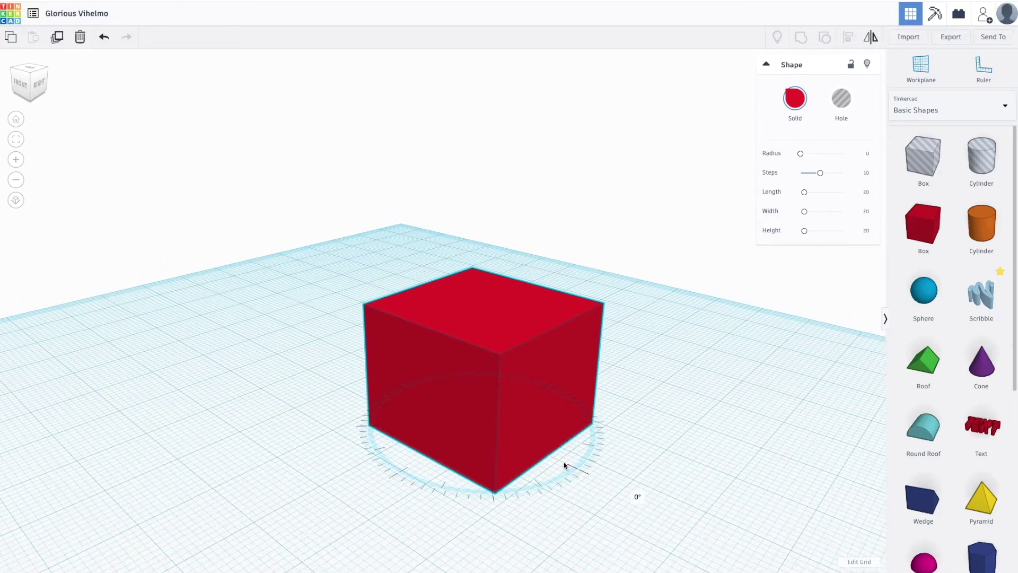
mouse_move(562, 469)
left_mouse_down()
mouse_move(495, 484)
mouse_move(387, 480)
mouse_move(408, 466)
mouse_move(485, 488)
mouse_move(491, 477)
mouse_move(411, 468)
mouse_move(339, 496)
mouse_move(390, 532)
mouse_move(472, 540)
mouse_move(609, 523)
mouse_move(527, 478)
mouse_move(557, 469)
left_mouse_up()
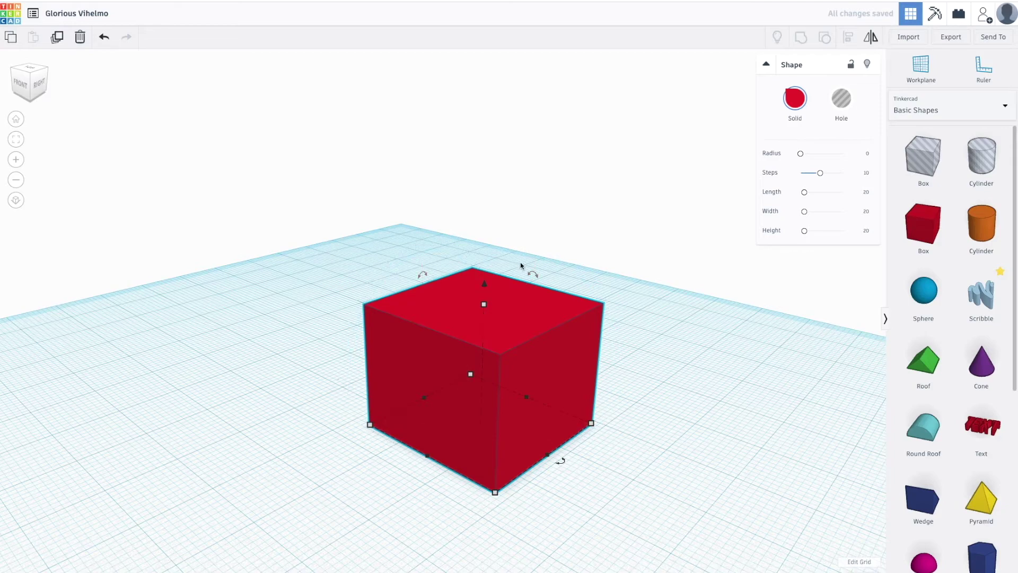
Reduce the box's height to 16 and reposition it on the workplane.
scroll(464, 313, "up", 5)
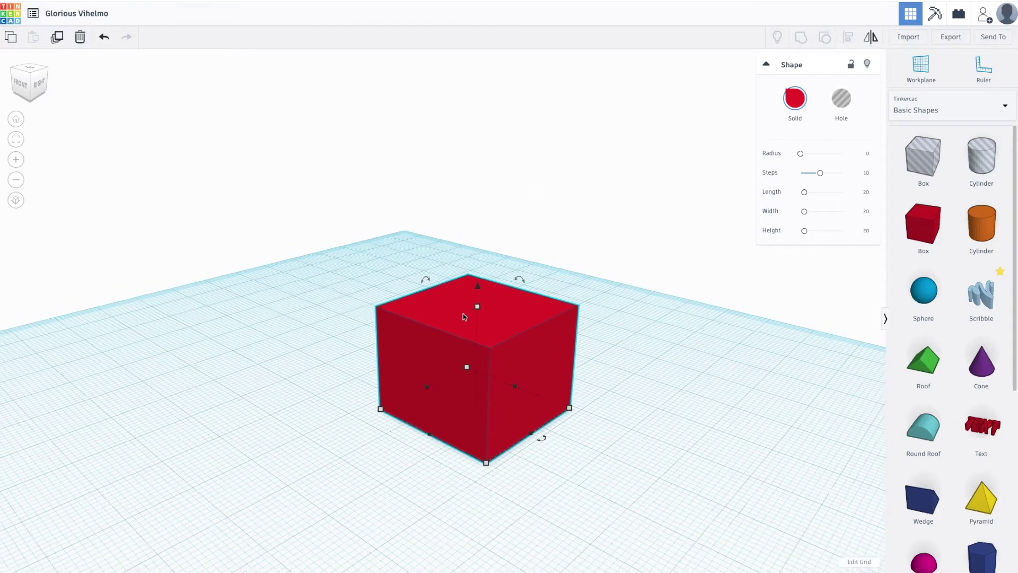
left_click_drag(519, 293, 527, 335)
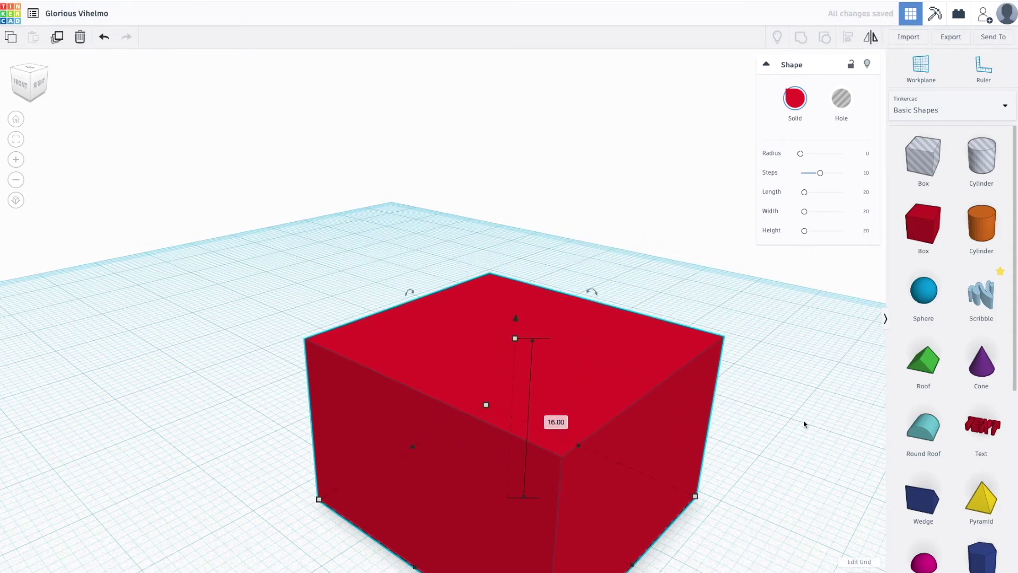
right_click_drag(804, 425, 783, 318)
left_click_drag(592, 415, 471, 381)
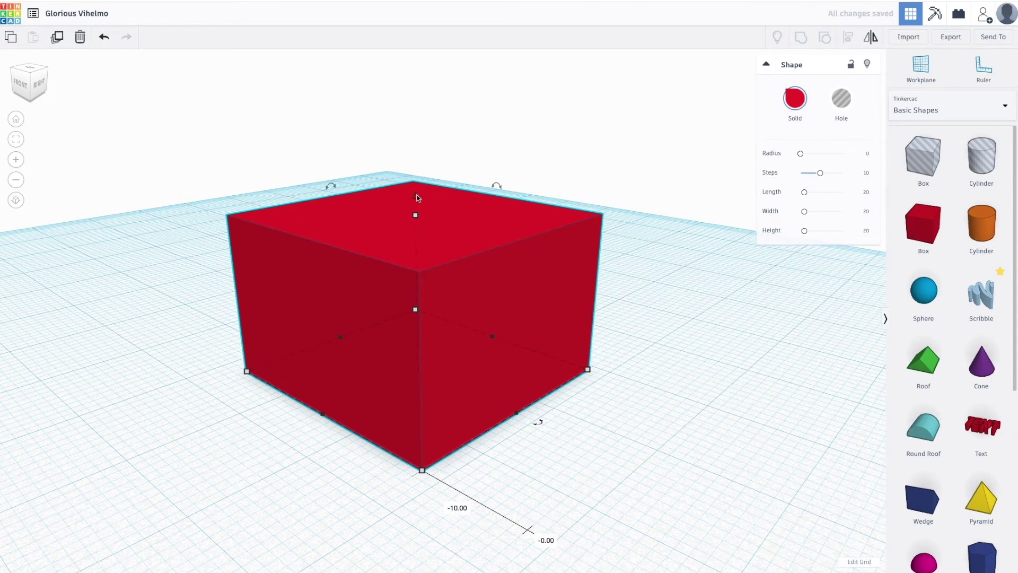
mouse_move(416, 194)
left_mouse_down()
mouse_move(411, 105)
mouse_move(417, 194)
left_mouse_up()
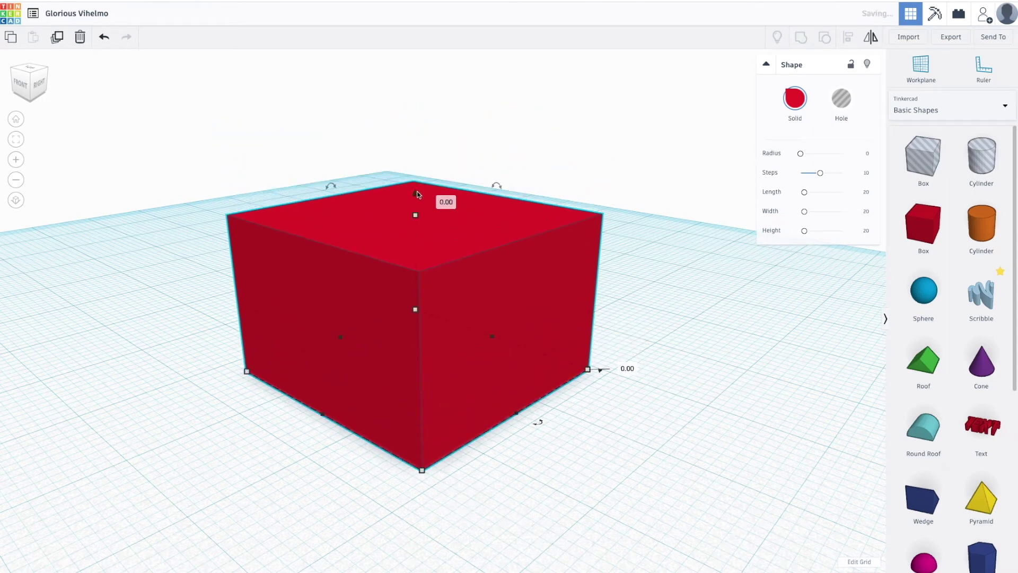
Set the box's length and width to 16, making a 16 × 16 × 16 cube.
right_click_drag(581, 422, 518, 367)
mouse_move(499, 362)
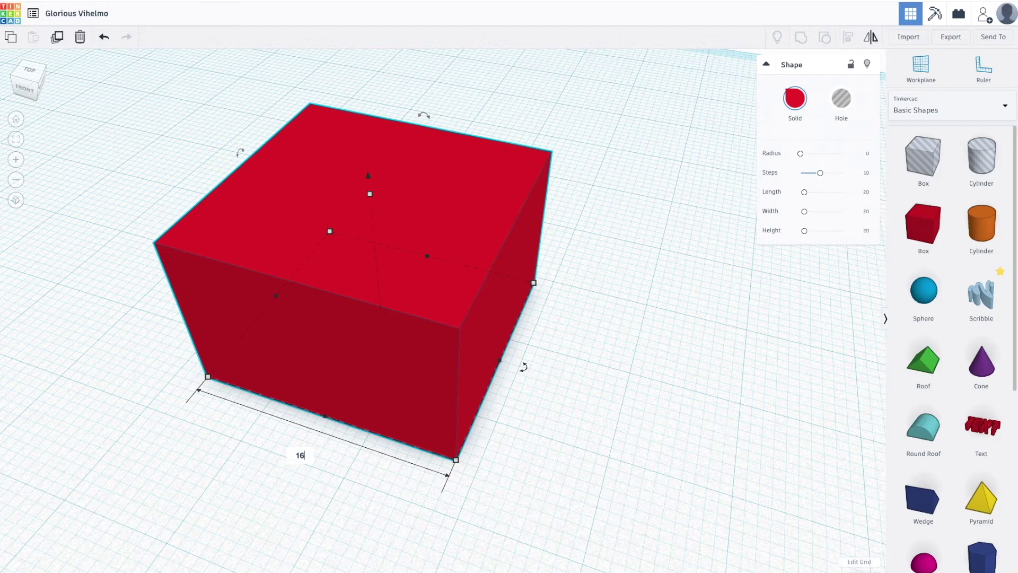
key("Return")
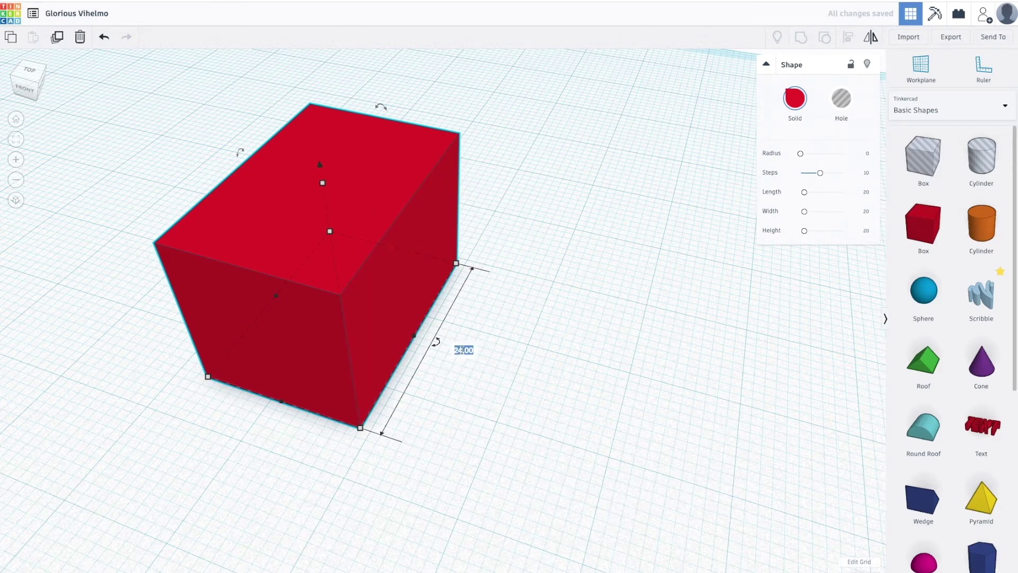
key("Return")
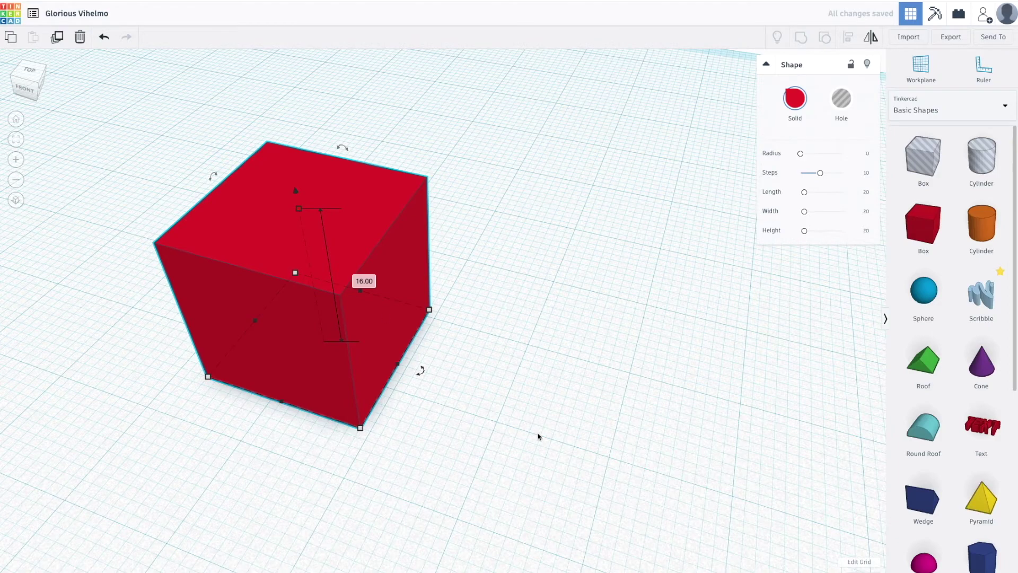
right_click_drag(538, 437, 643, 409)
scroll(438, 250, "up", 2)
Add a Roof shape beside the cube and give it a 16 × 16 footprint.
scroll(456, 306, "down", 1)
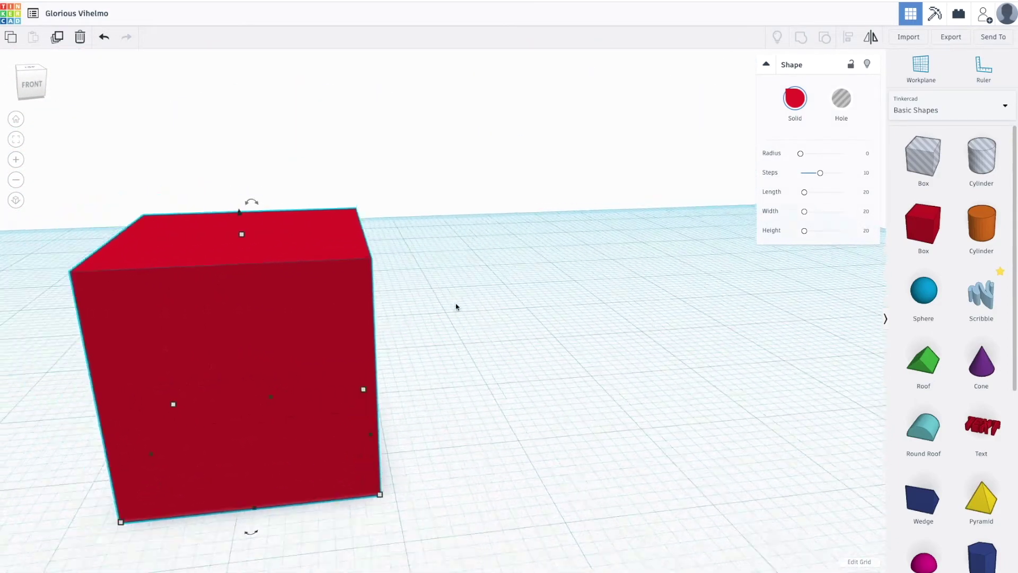
scroll(456, 306, "down", 3)
right_click_drag(501, 404, 472, 407)
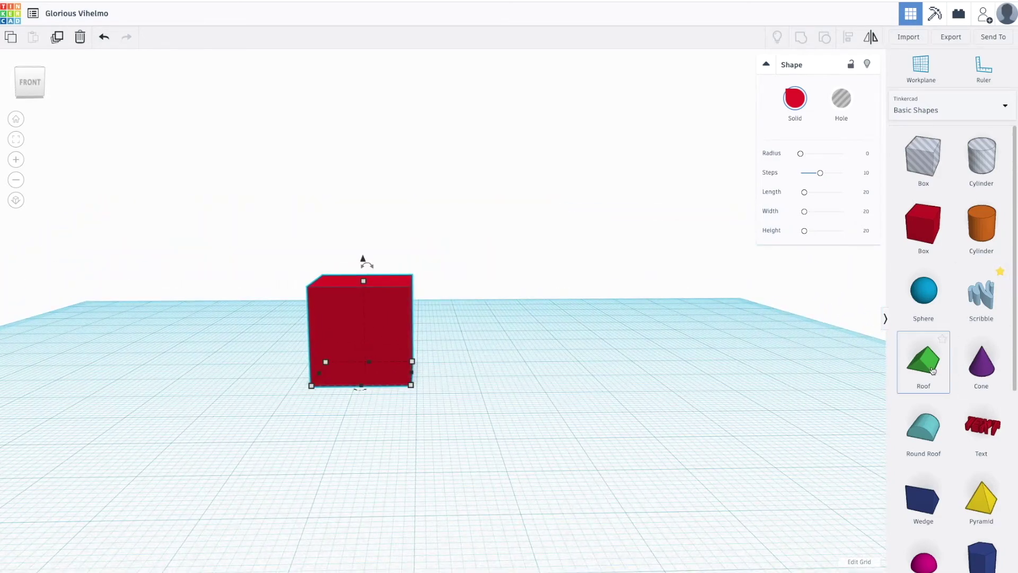
left_click_drag(931, 366, 485, 355)
left_click_drag(559, 385, 538, 391)
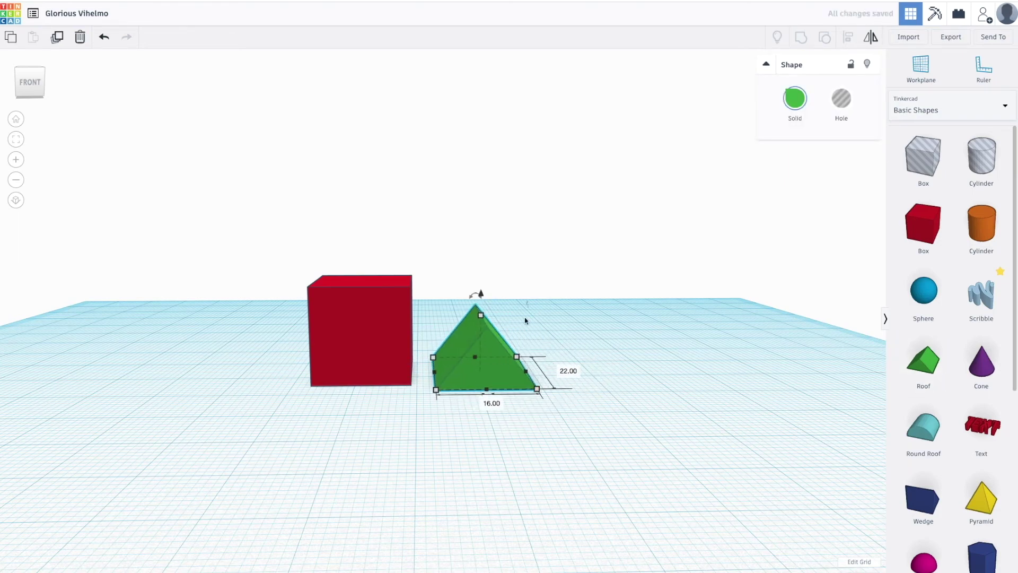
right_click_drag(673, 388, 657, 410)
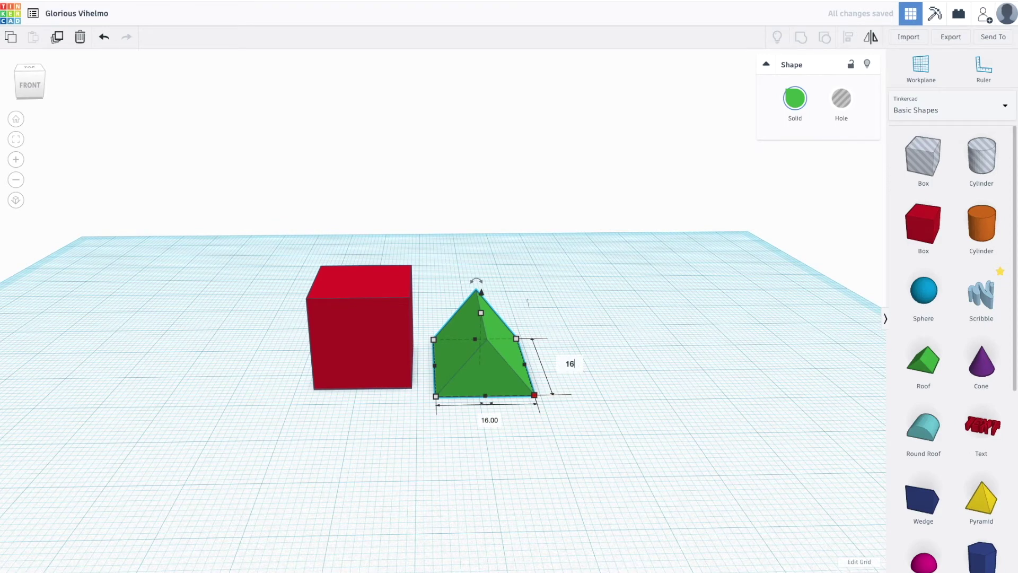
key("Return")
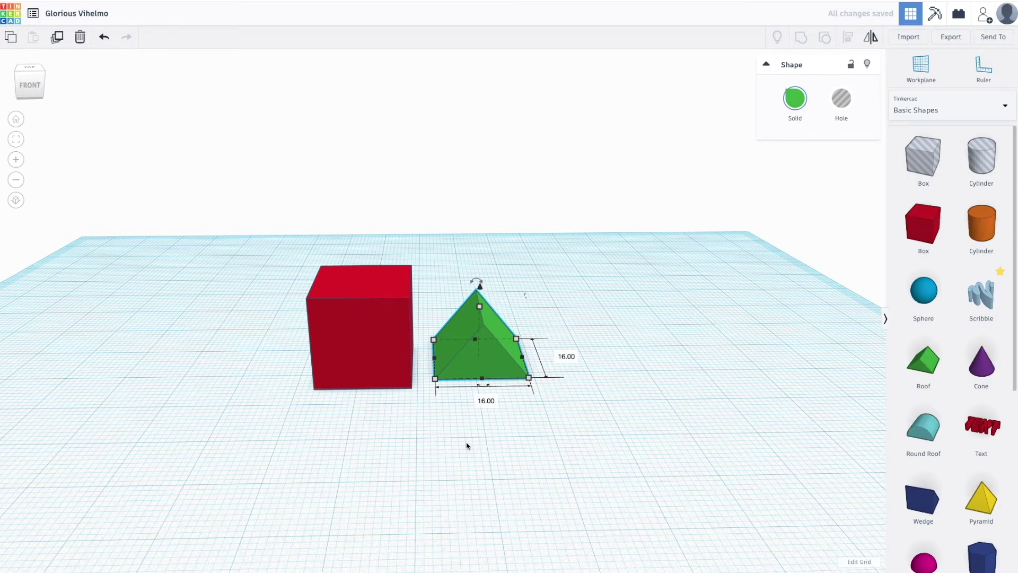
Lift the roof and move it onto the cube, resting at 16.00 elevation.
middle_click_drag(467, 445, 520, 514)
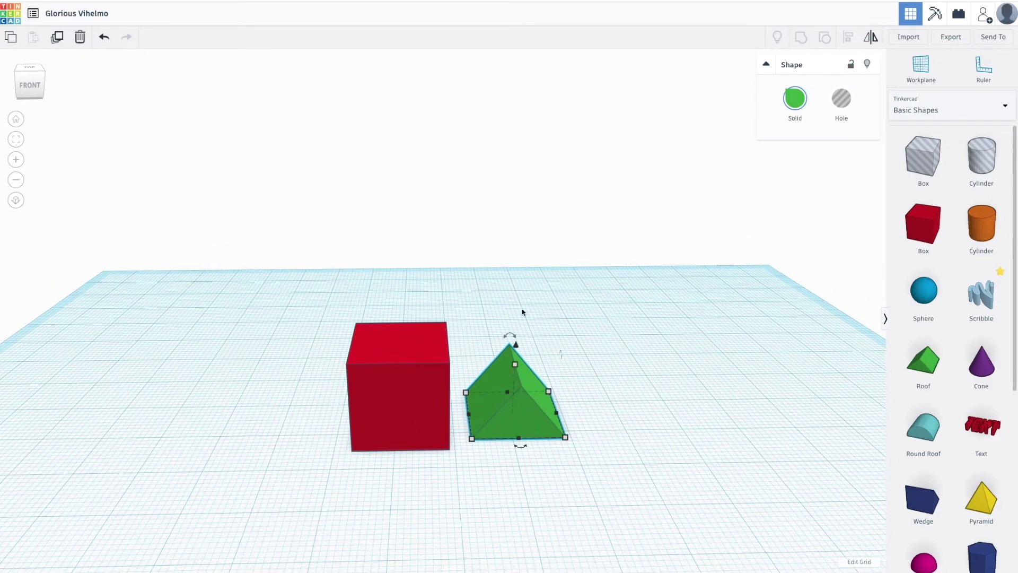
left_click_drag(519, 348, 521, 287)
left_click_drag(539, 359, 423, 360)
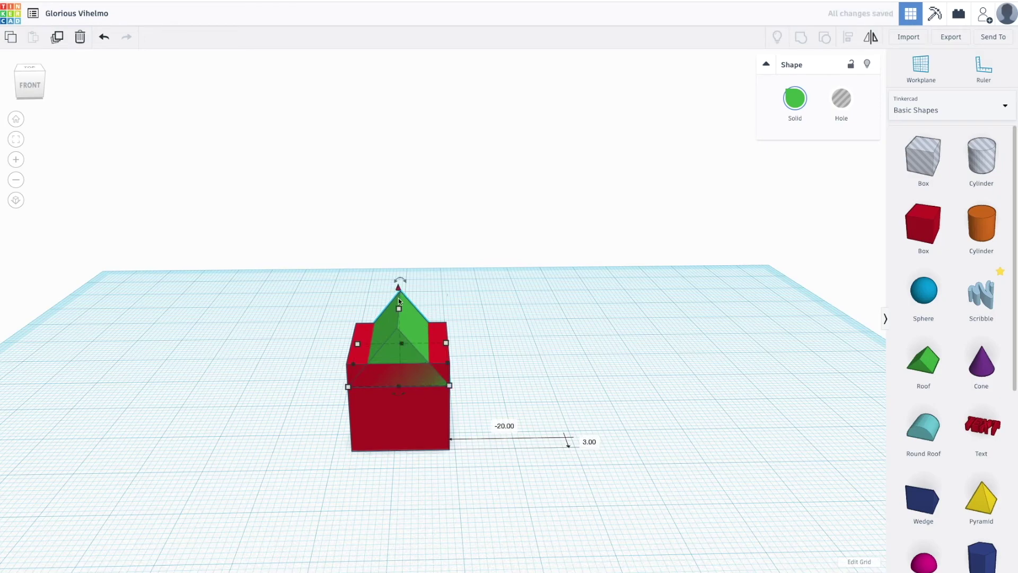
right_click_drag(513, 350, 552, 361)
left_click_drag(398, 288, 399, 264)
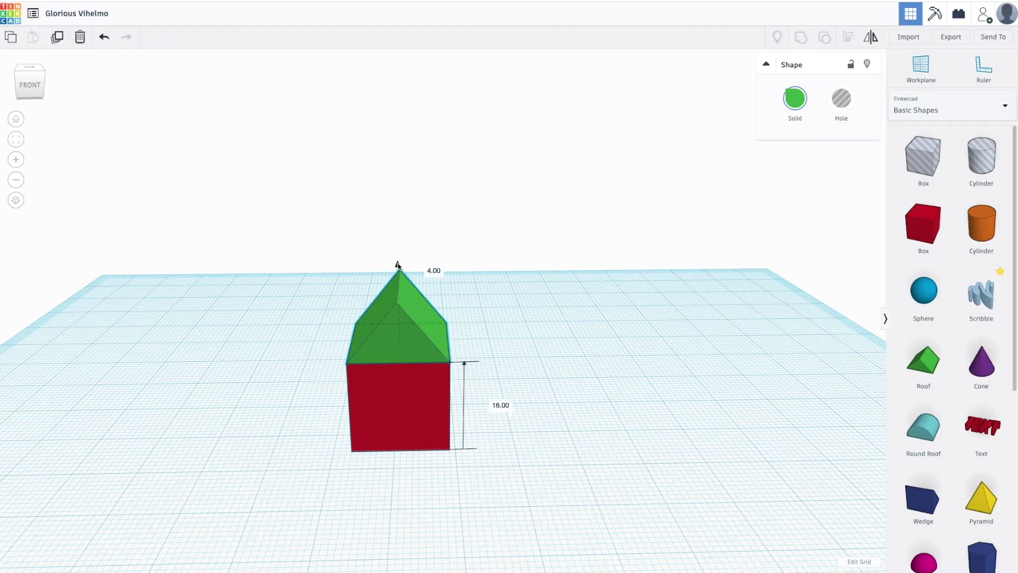
right_click_drag(678, 430, 567, 391)
scroll(567, 390, "down", 5)
scroll(552, 391, "up", 6)
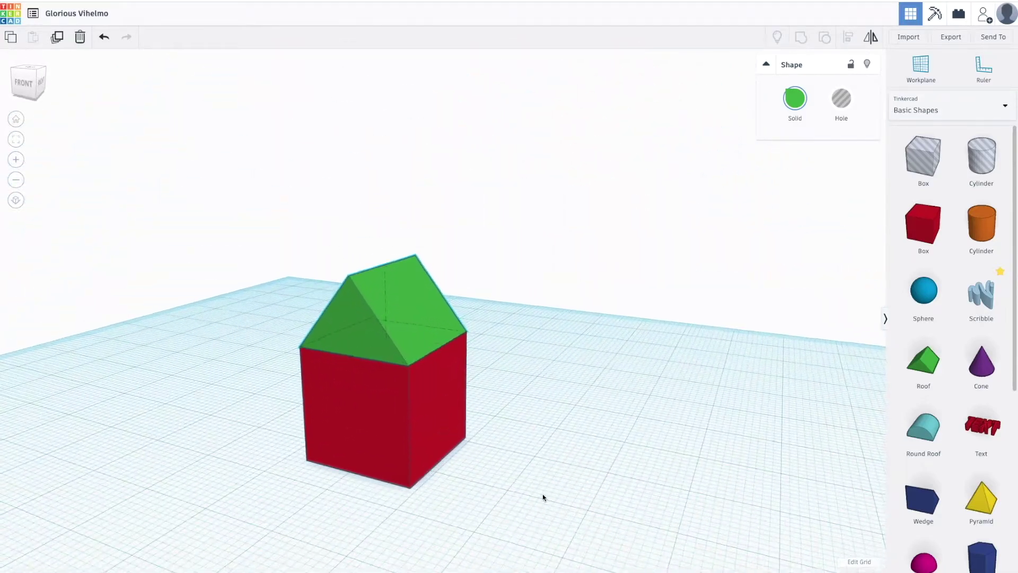
left_click_drag(388, 243, 387, 235)
right_click_drag(550, 536, 541, 477)
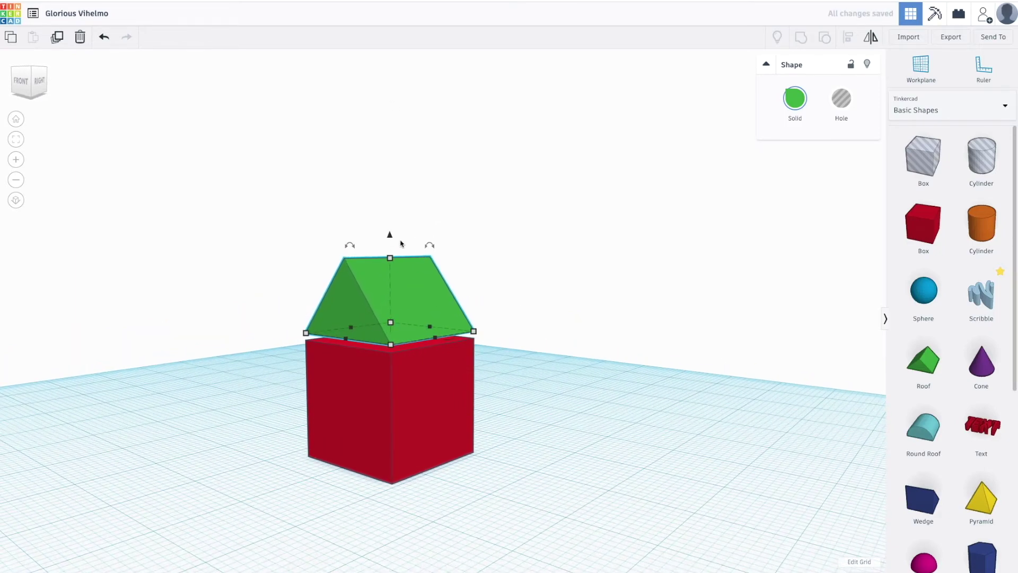
left_click_drag(388, 234, 389, 241)
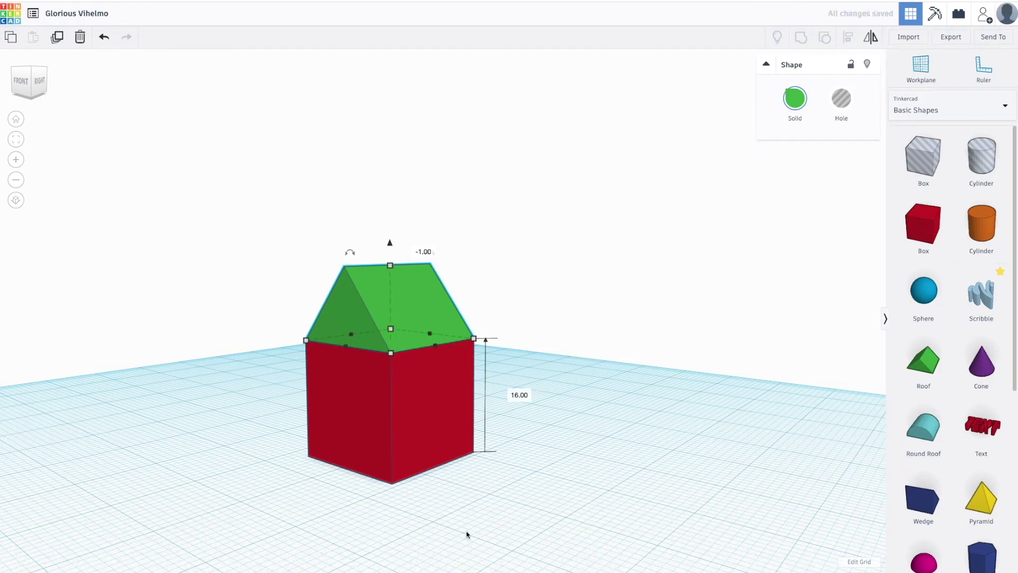
Select the roof and cube together and group them into one shape.
right_click_drag(466, 534, 591, 534)
scroll(570, 475, "up", 6)
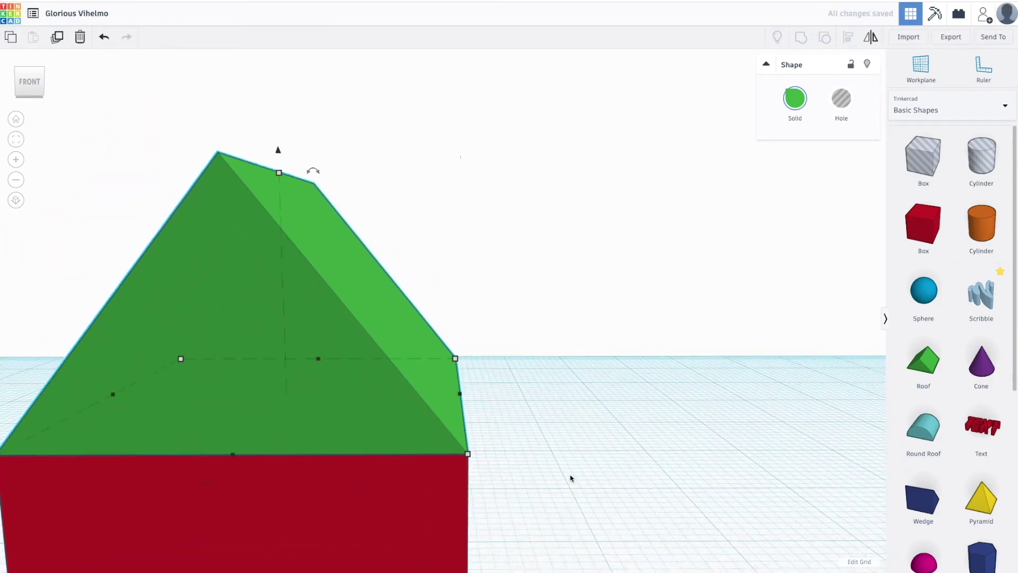
scroll(571, 478, "down", 8)
right_click_drag(482, 370, 454, 390)
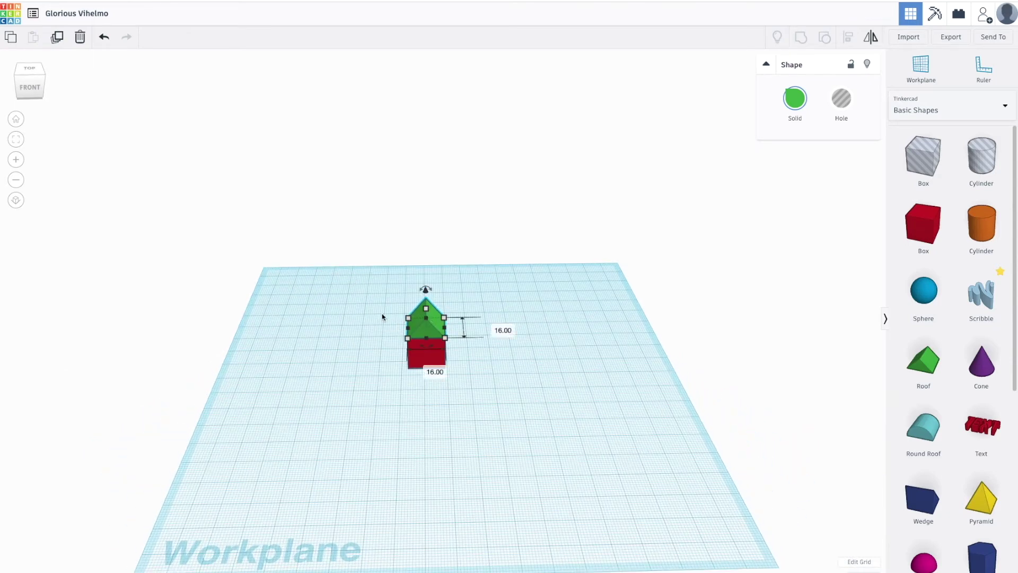
left_click_drag(385, 291, 471, 397)
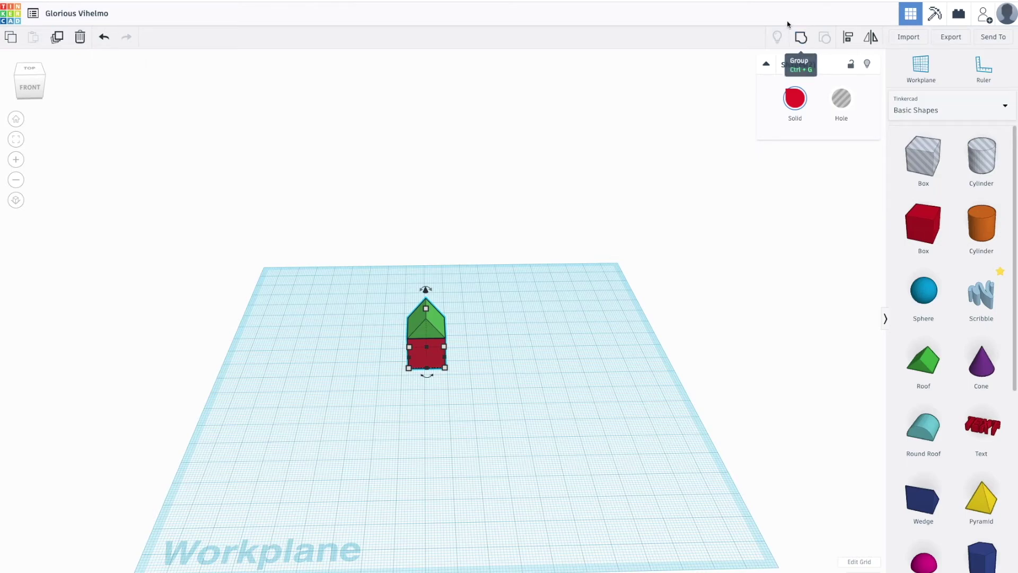
left_click(801, 39)
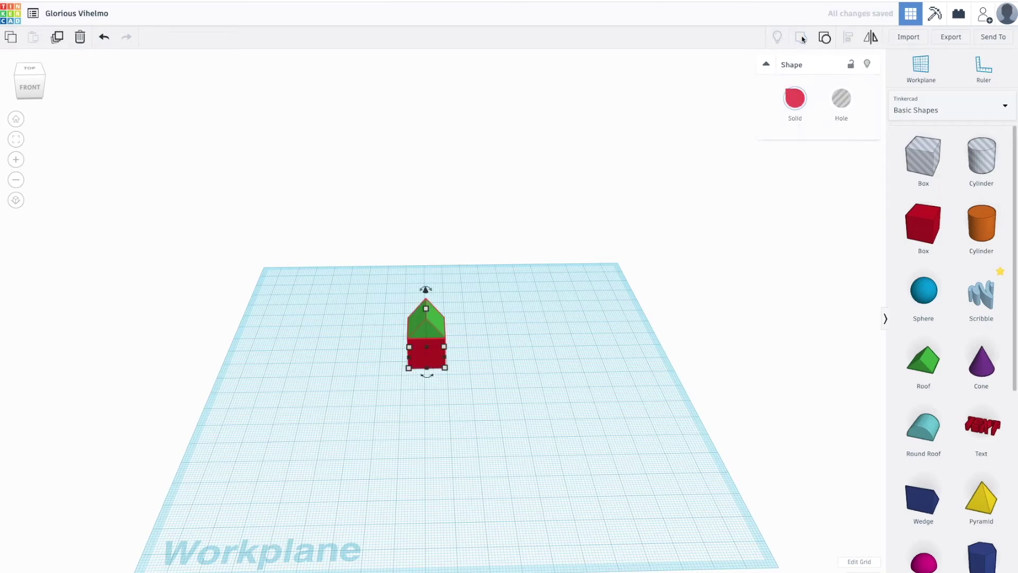
Resize the grouped house to a 22 × 21 footprint and 24 height.
scroll(424, 370, "down", 3)
scroll(428, 367, "up", 5)
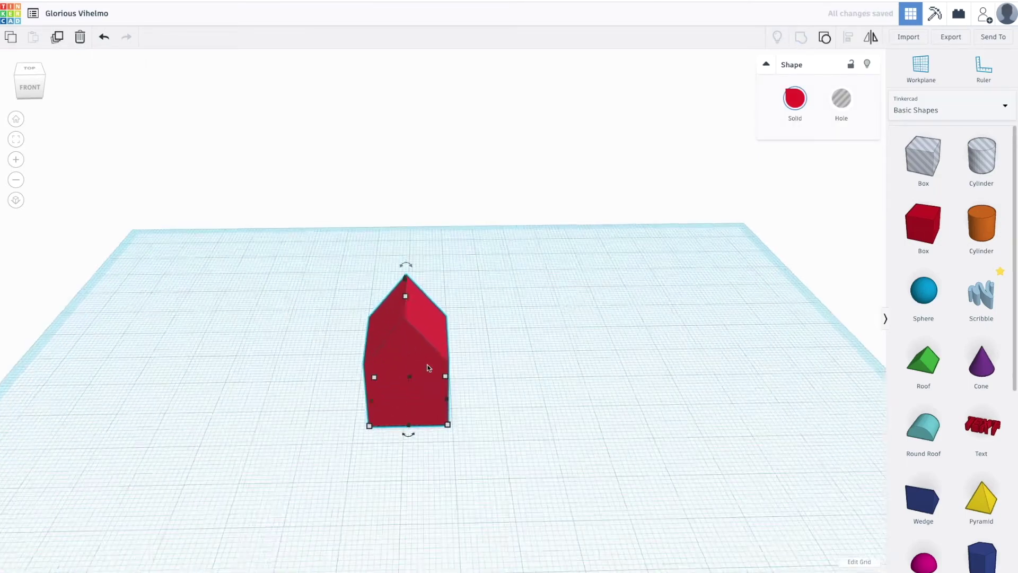
scroll(479, 415, "up", 3)
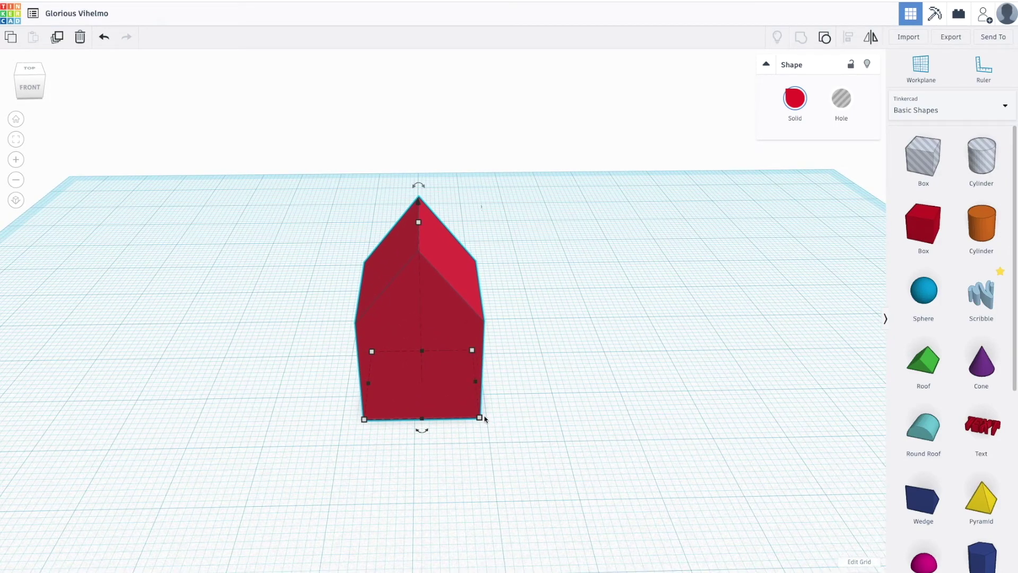
left_click_drag(484, 419, 528, 443)
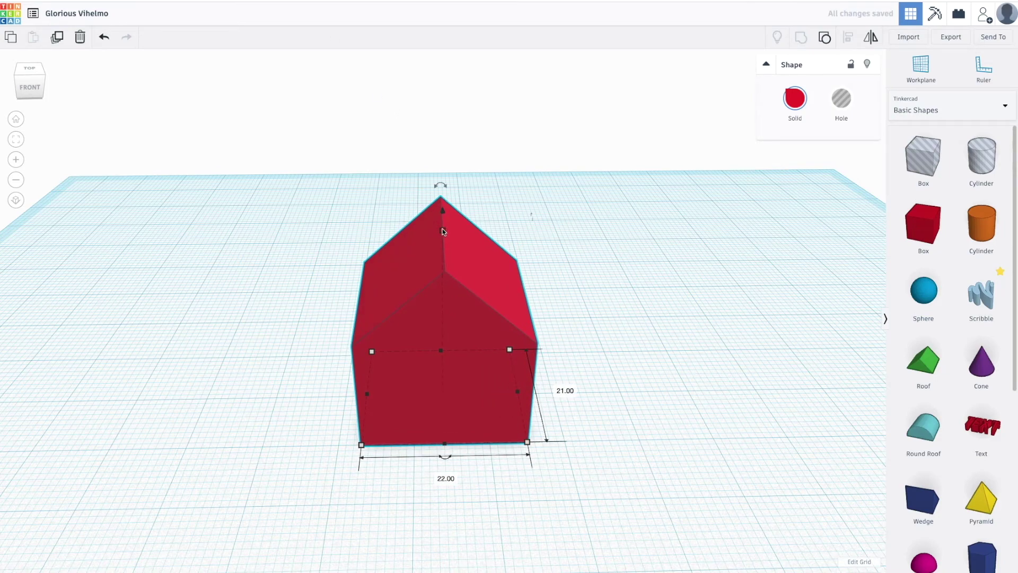
mouse_move(443, 231)
left_mouse_down()
mouse_move(445, 204)
mouse_move(444, 243)
left_mouse_up()
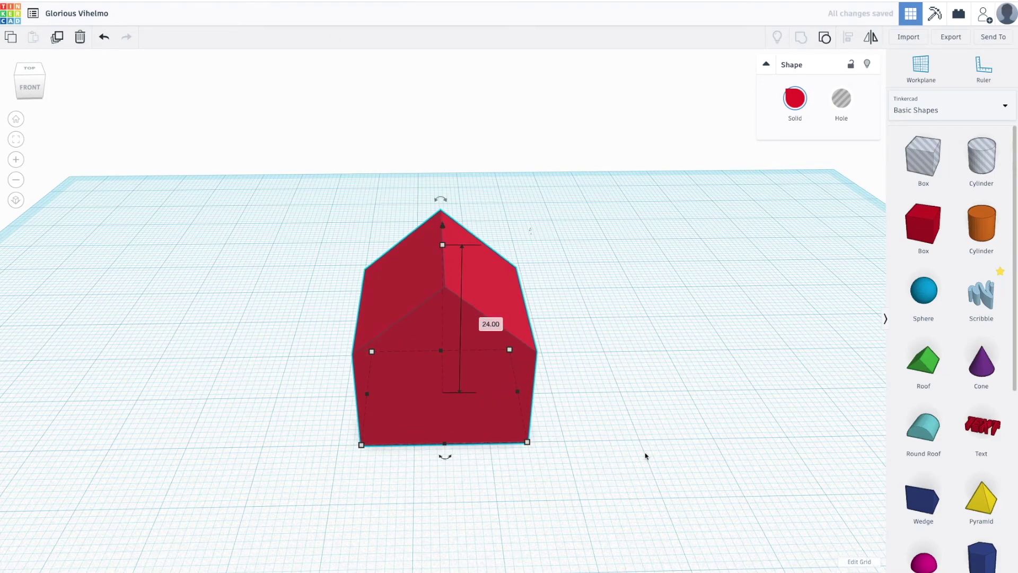
right_click_drag(646, 457, 641, 409)
Add a Round Roof shape, make it narrower, and move it in front of the house.
right_click_drag(594, 480, 577, 480)
scroll(577, 479, "up", 1)
scroll(582, 479, "down", 2)
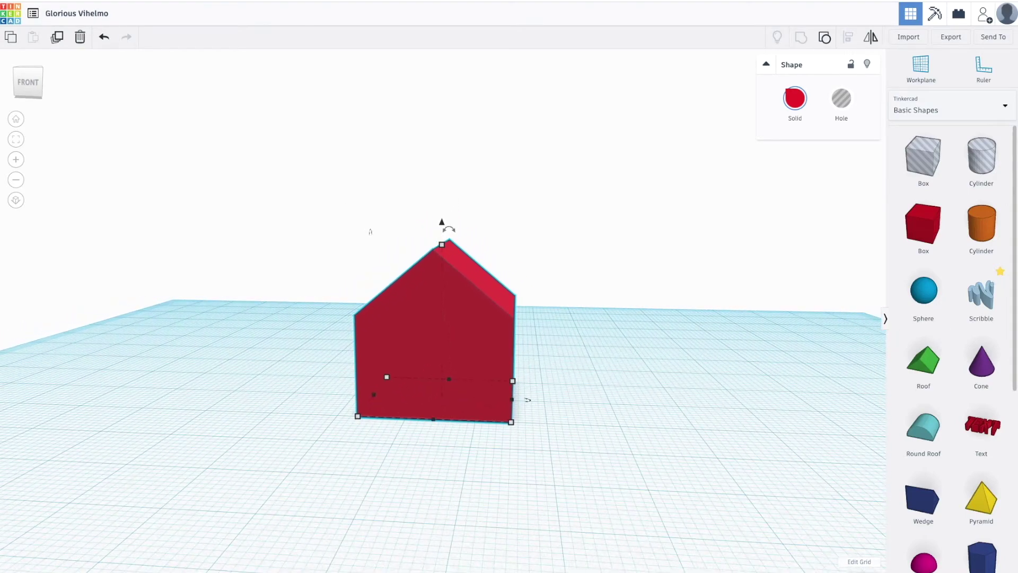
left_click_drag(934, 434, 633, 412)
right_click_drag(746, 491, 594, 342)
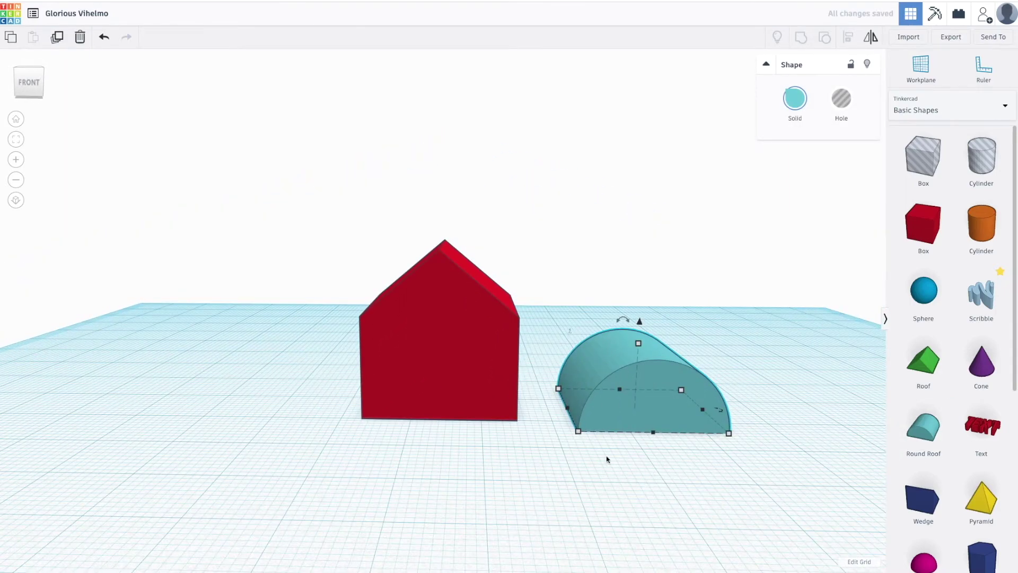
left_click_drag(577, 430, 616, 434)
left_click_drag(697, 407, 458, 405)
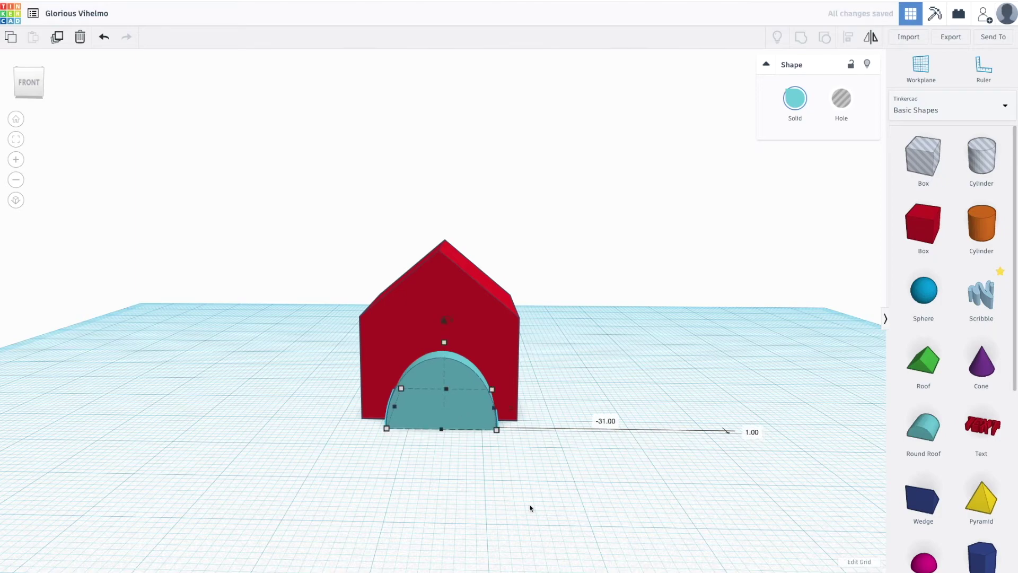
Push the round roof flush against the house's front wall and centre it as a doorway.
left_click(563, 531)
right_click_drag(564, 532, 359, 555)
left_click(399, 383)
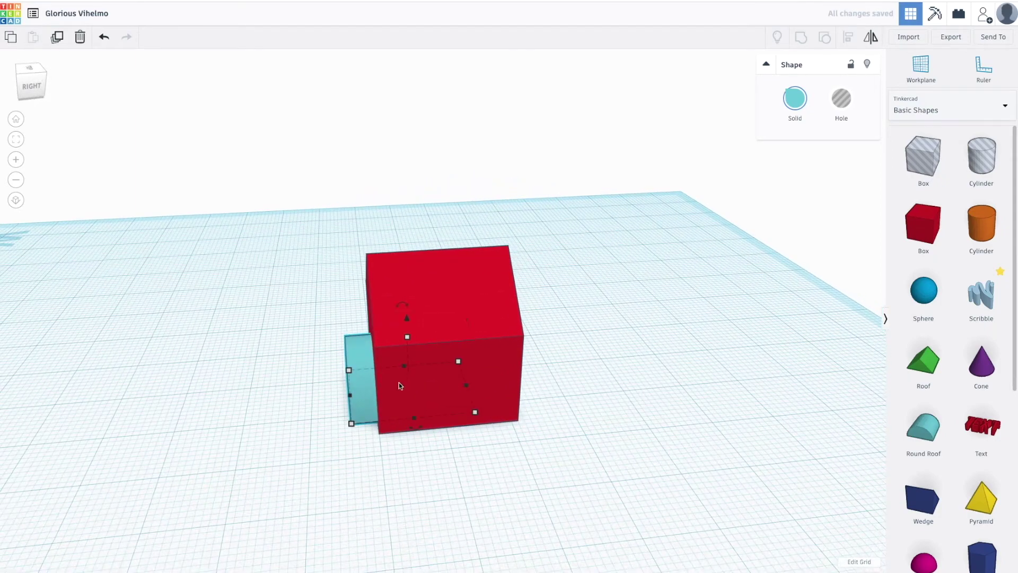
left_click_drag(348, 352, 375, 360)
left_click(374, 359, "shift")
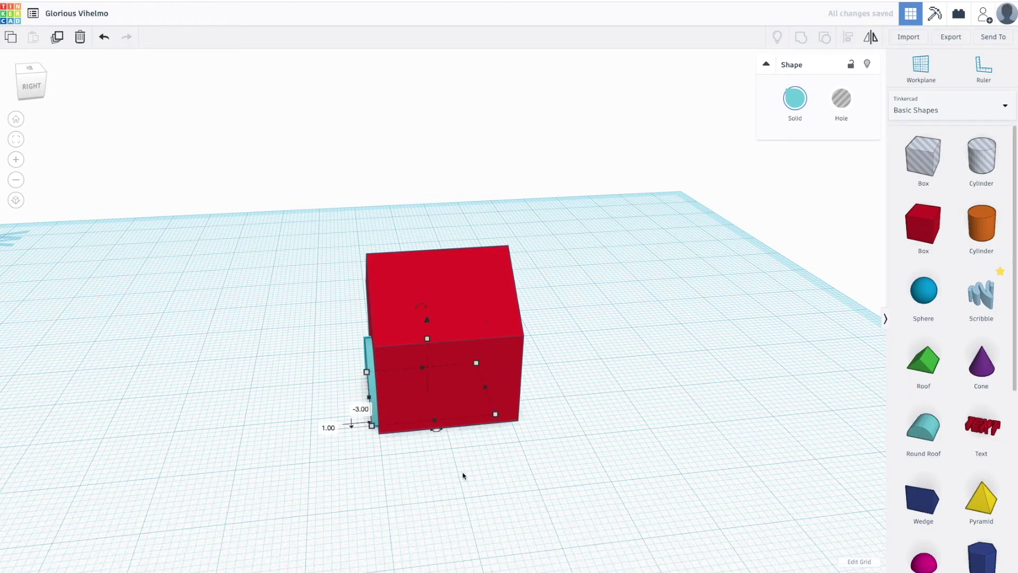
right_click_drag(463, 476, 698, 481)
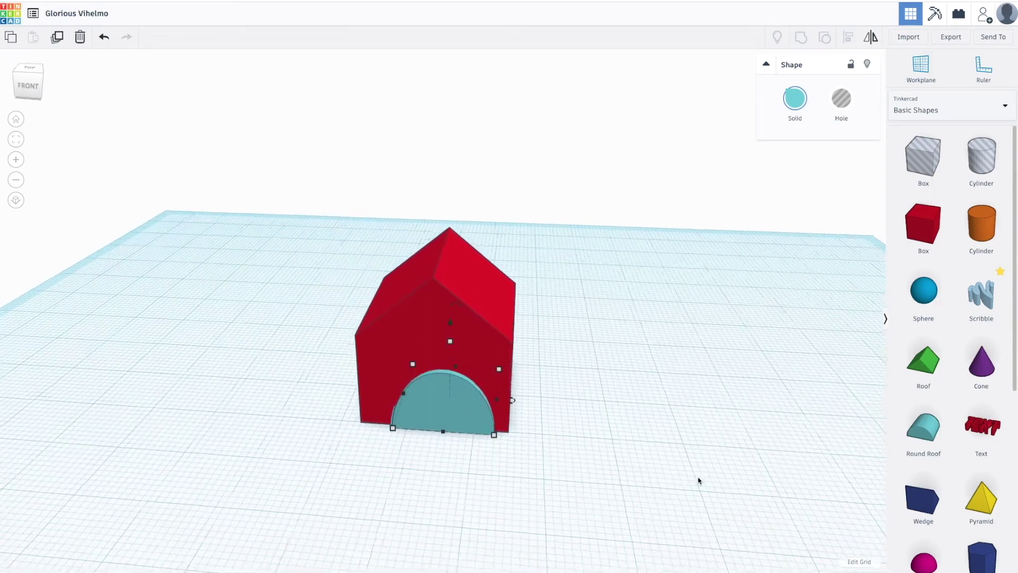
left_click_drag(466, 397, 465, 400)
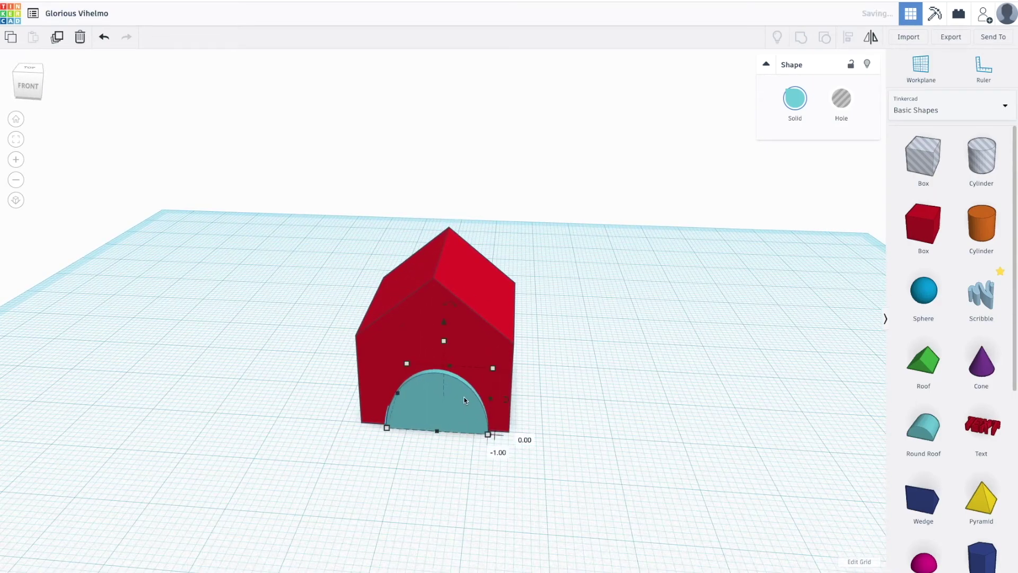
right_click_drag(706, 475, 663, 454)
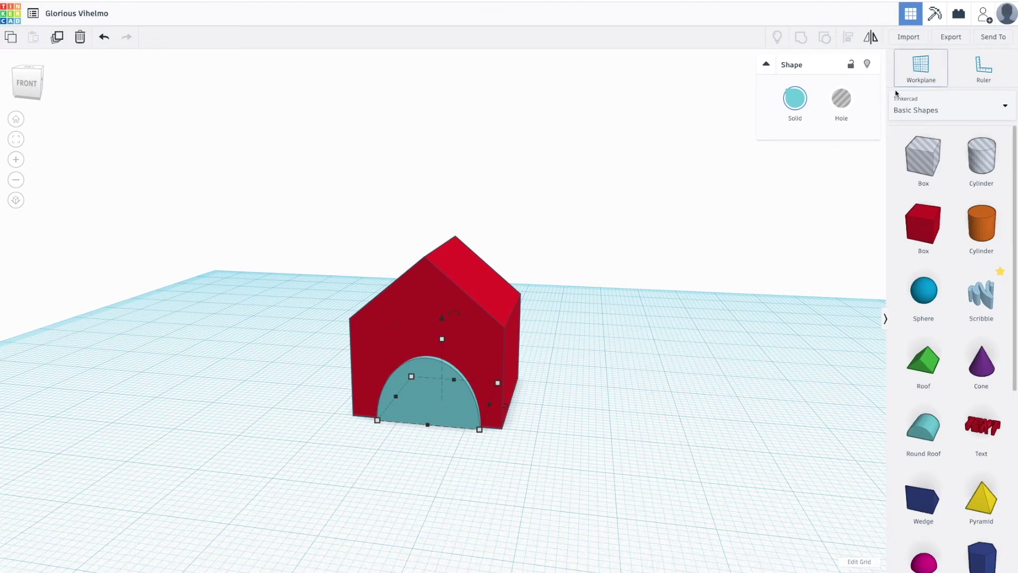
Turn the round roof into a Hole and stretch its length through the house.
left_click(843, 106)
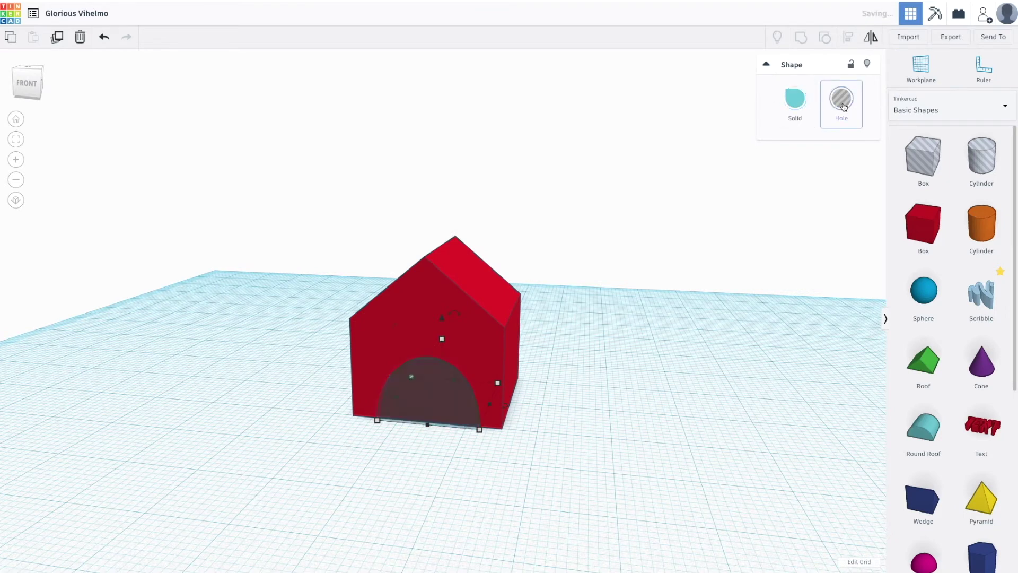
right_click_drag(652, 423, 795, 405)
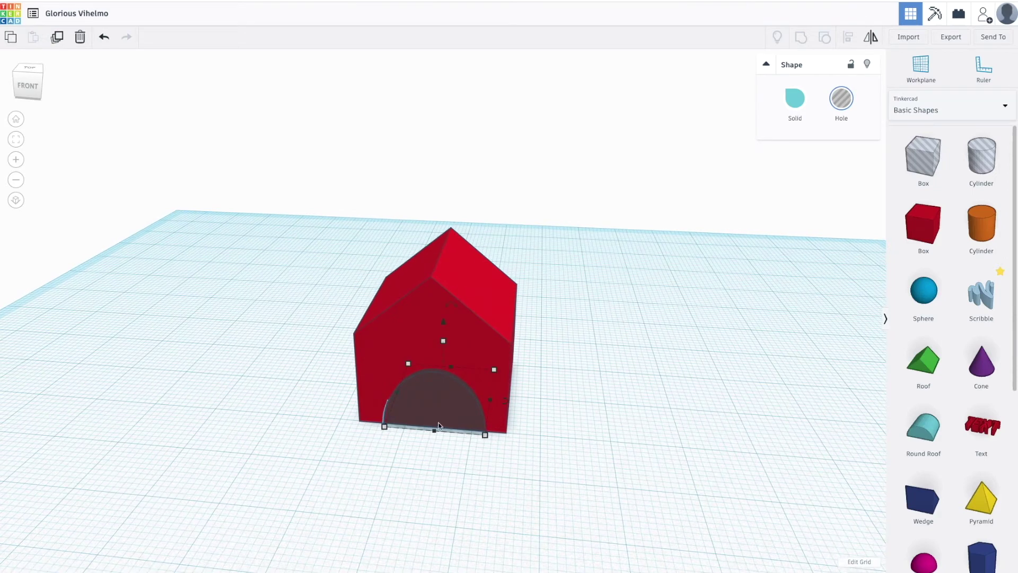
left_click_drag(435, 431, 414, 456)
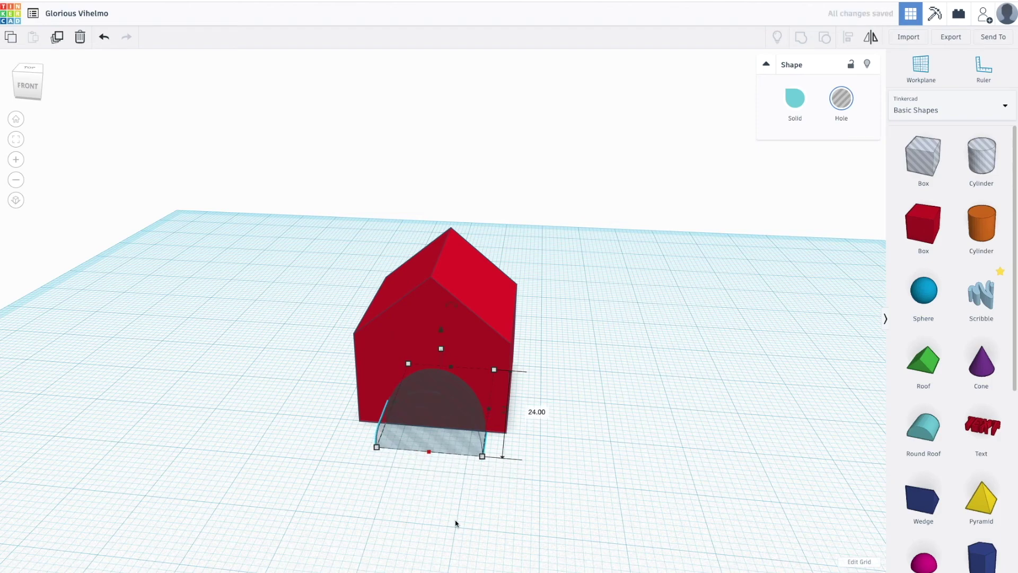
right_click_drag(455, 519, 478, 493)
Group the house and the hole to cut the arched doorway.
right_click_drag(264, 339, 369, 489)
left_click_drag(370, 488, 552, 506)
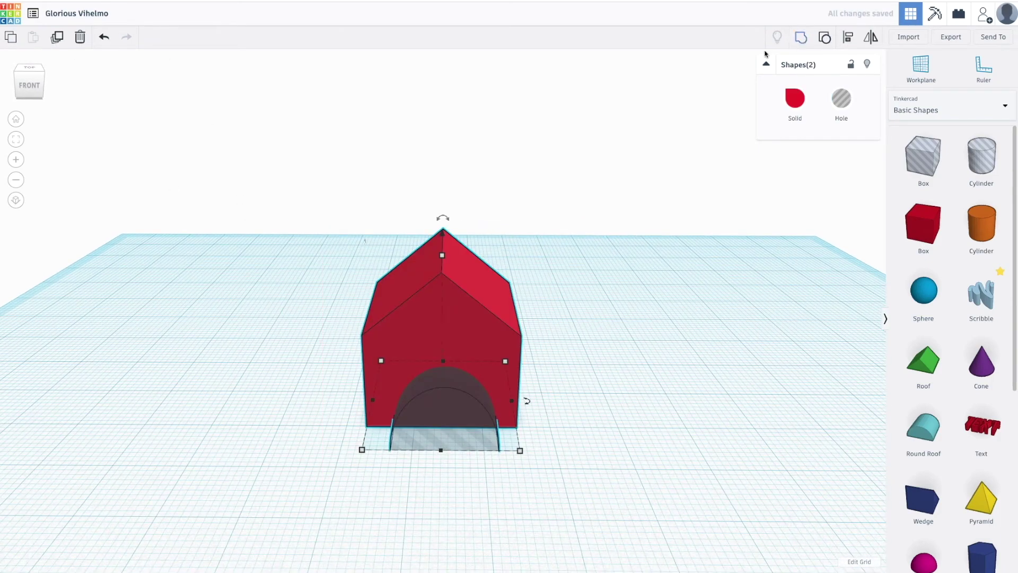
left_click(801, 37)
mouse_move(507, 477)
right_mouse_down()
mouse_move(506, 344)
mouse_move(516, 503)
mouse_move(493, 504)
mouse_move(488, 475)
mouse_move(509, 482)
mouse_move(506, 493)
right_mouse_up()
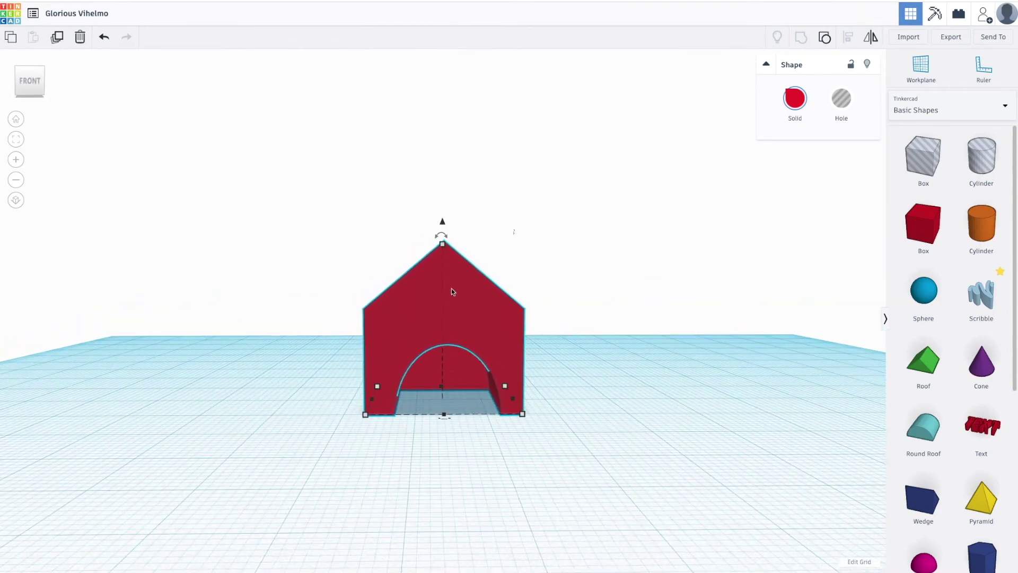
Ungroup the house and make the doorway hole taller.
left_click(826, 37)
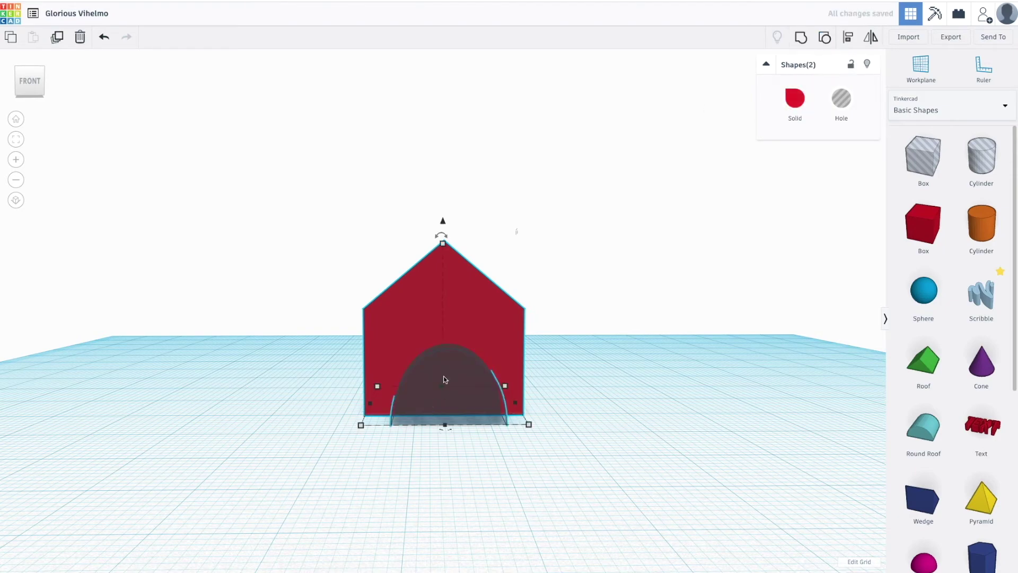
left_click(663, 391)
right_click_drag(663, 391, 384, 432)
left_click(445, 392)
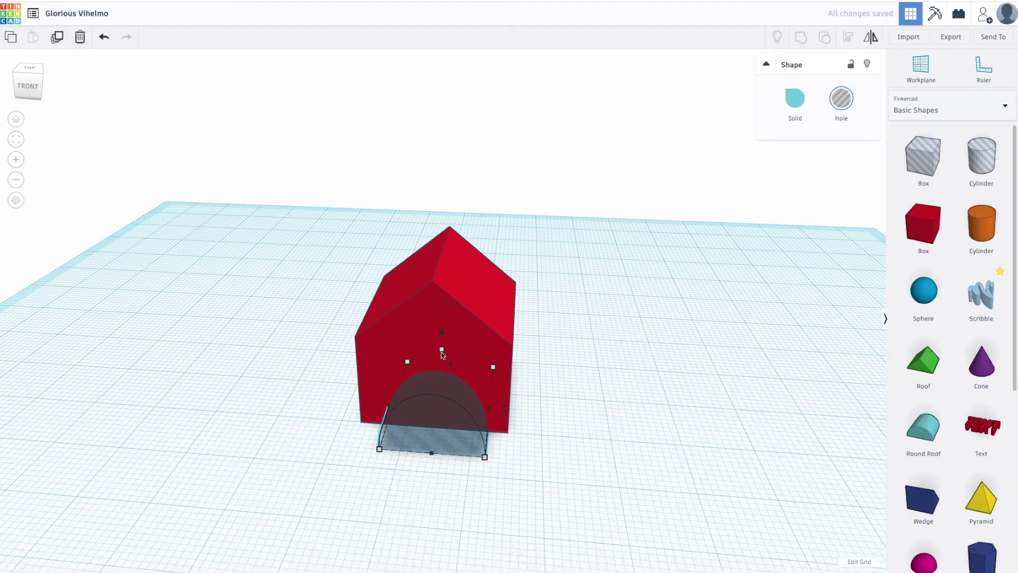
left_click_drag(442, 352, 440, 348)
left_click(637, 479)
right_click_drag(637, 479, 619, 432)
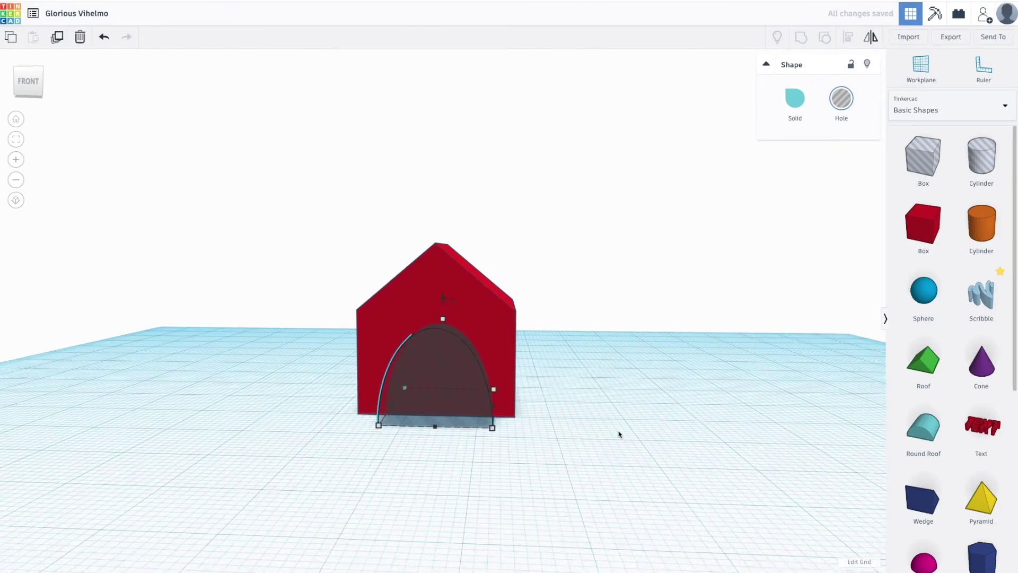
Regroup the house with the taller hole to leave a tall arched opening.
scroll(619, 432, "up", 2)
scroll(614, 431, "down", 4)
right_click_drag(595, 384, 608, 446)
left_click_drag(318, 215, 543, 474)
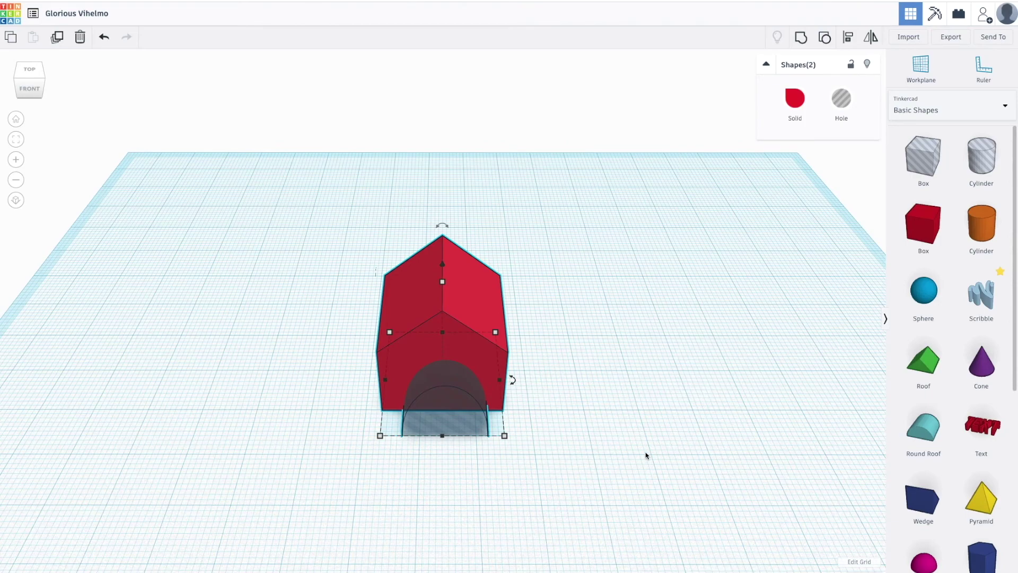
left_click(799, 40)
right_click_drag(661, 447, 647, 414)
right_click_drag(667, 367, 667, 409)
left_click(511, 246)
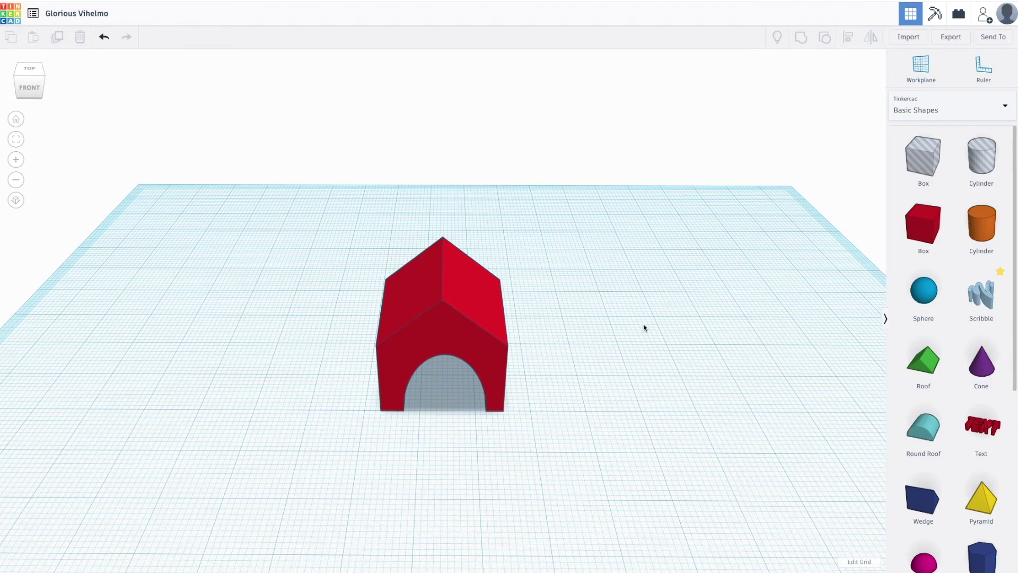
Export the selected doghouse as an .STL download.
right_click_drag(586, 414, 530, 364)
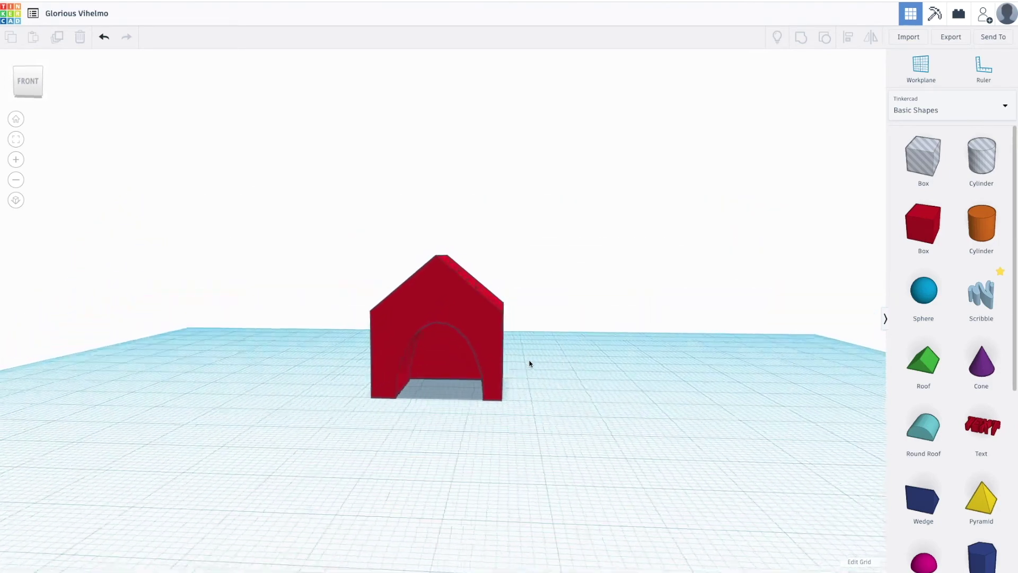
left_click(462, 303)
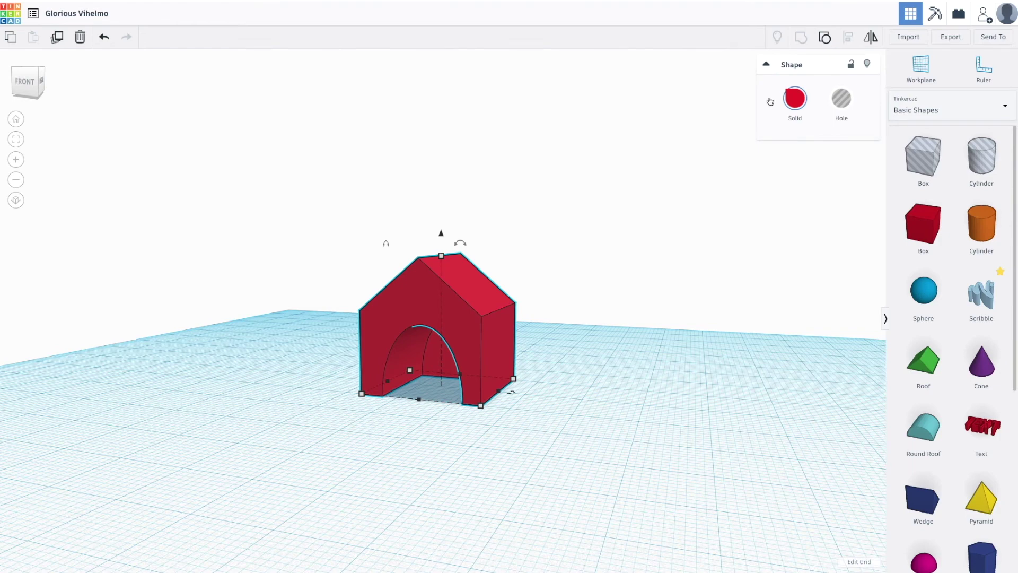
right_click_drag(586, 458, 446, 305)
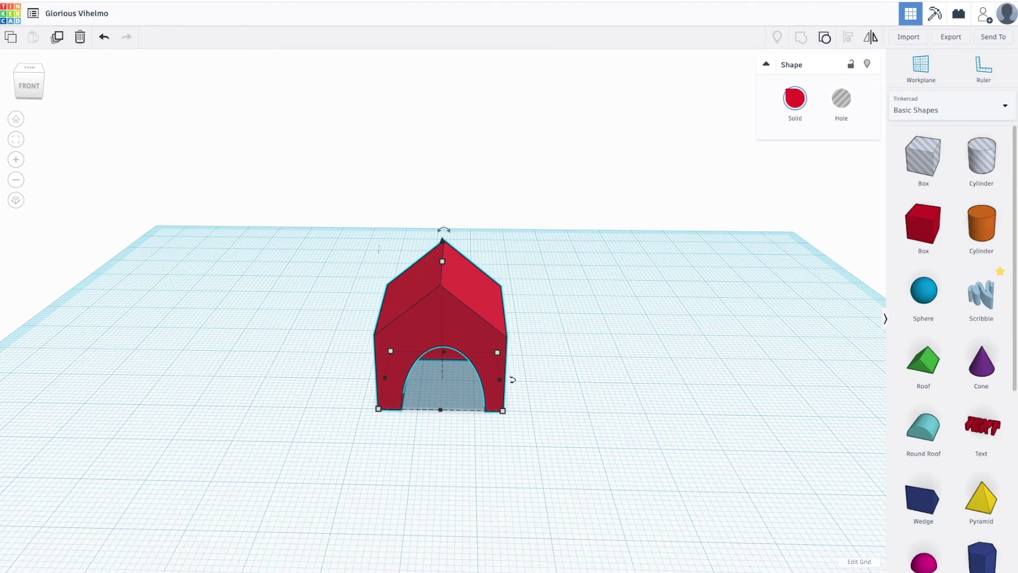
left_click(945, 38)
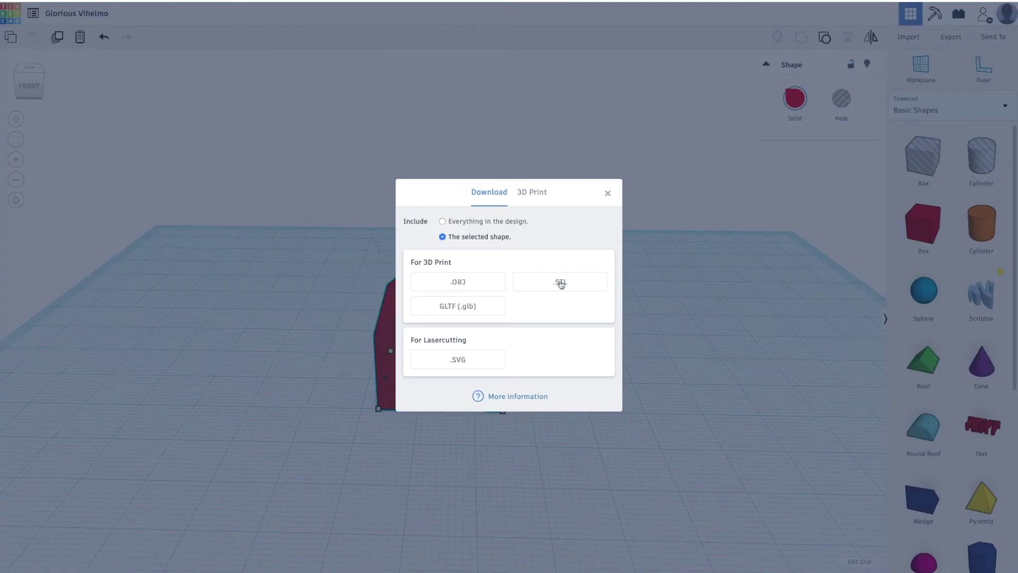
left_click(561, 284)
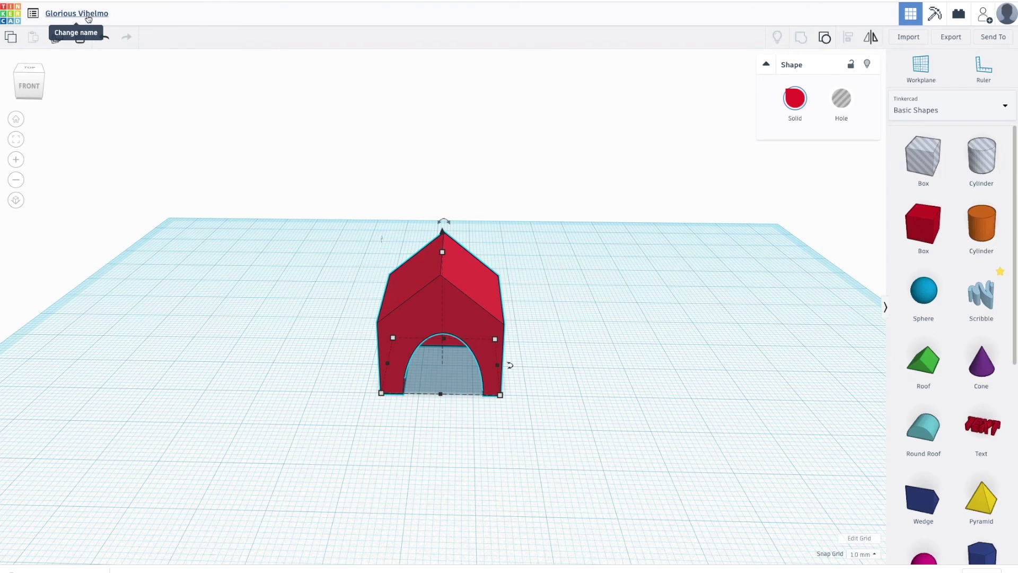
Rename the project to 'Doghouse', then orbit to check the doghouse's right side and front.
left_click(88, 19)
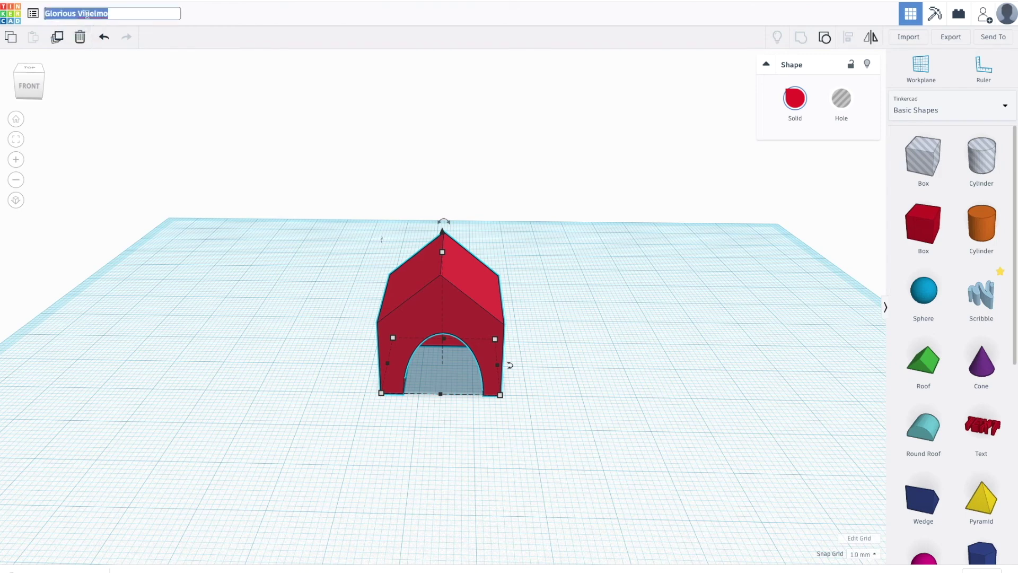
type("Doghouse")
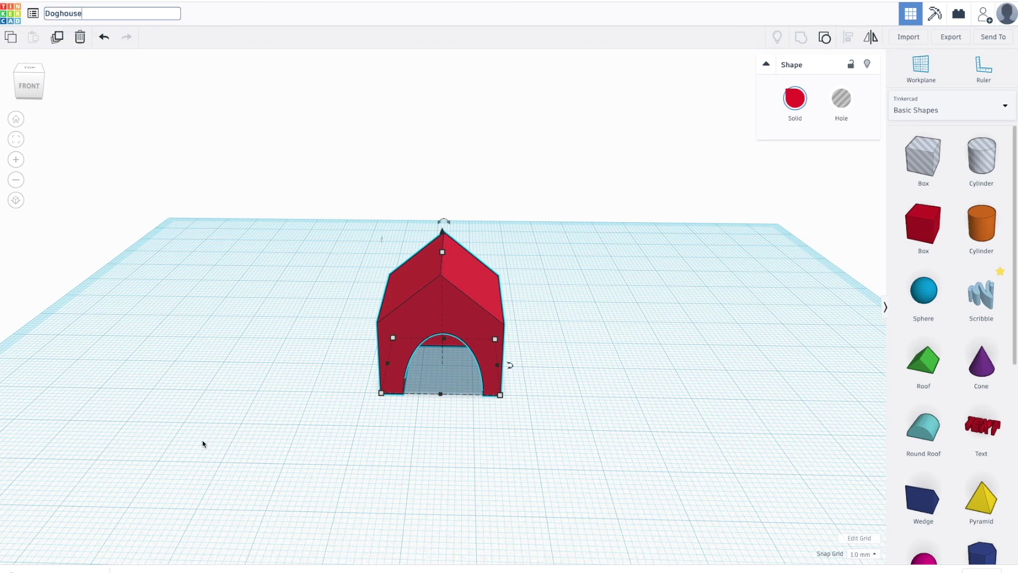
left_click(191, 360)
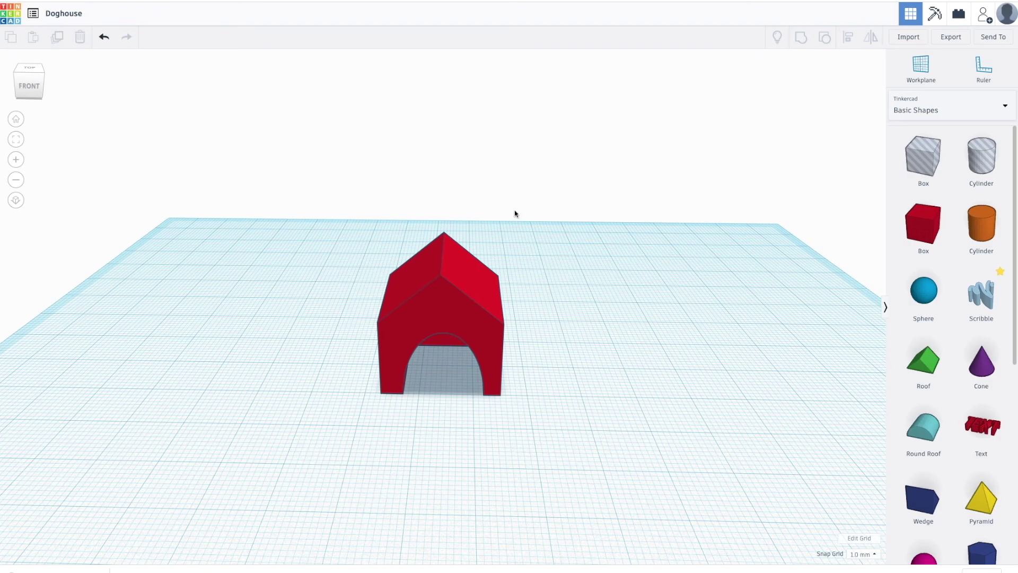
right_click_drag(618, 504, 631, 351)
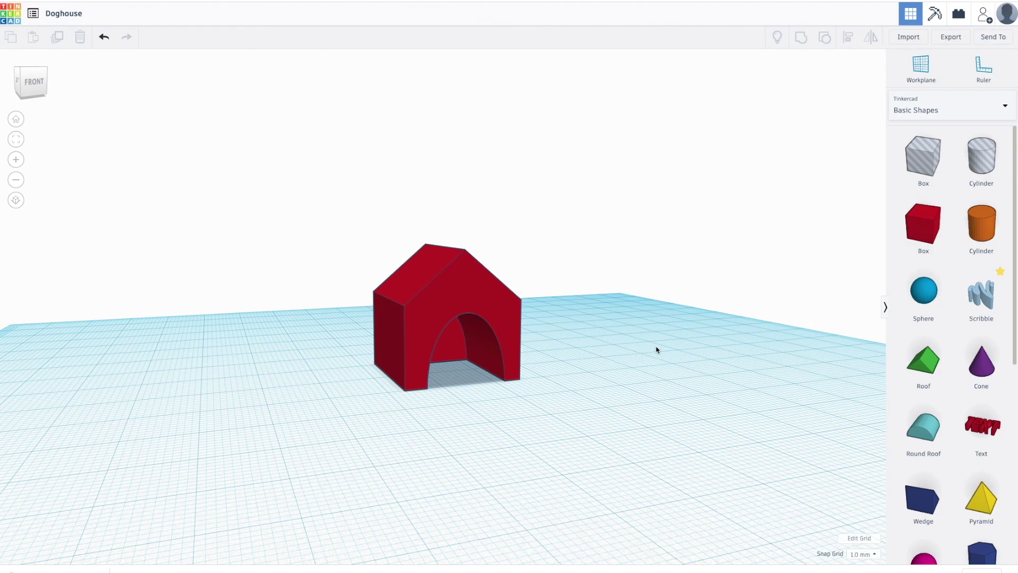
mouse_move(550, 432)
right_mouse_down()
mouse_move(605, 456)
mouse_move(530, 396)
mouse_move(553, 443)
right_mouse_up()
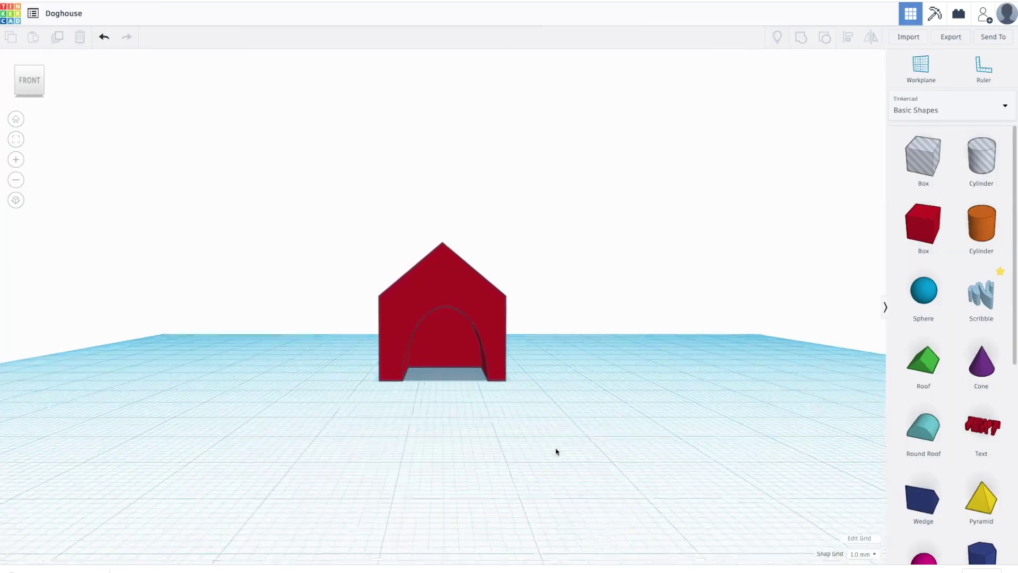